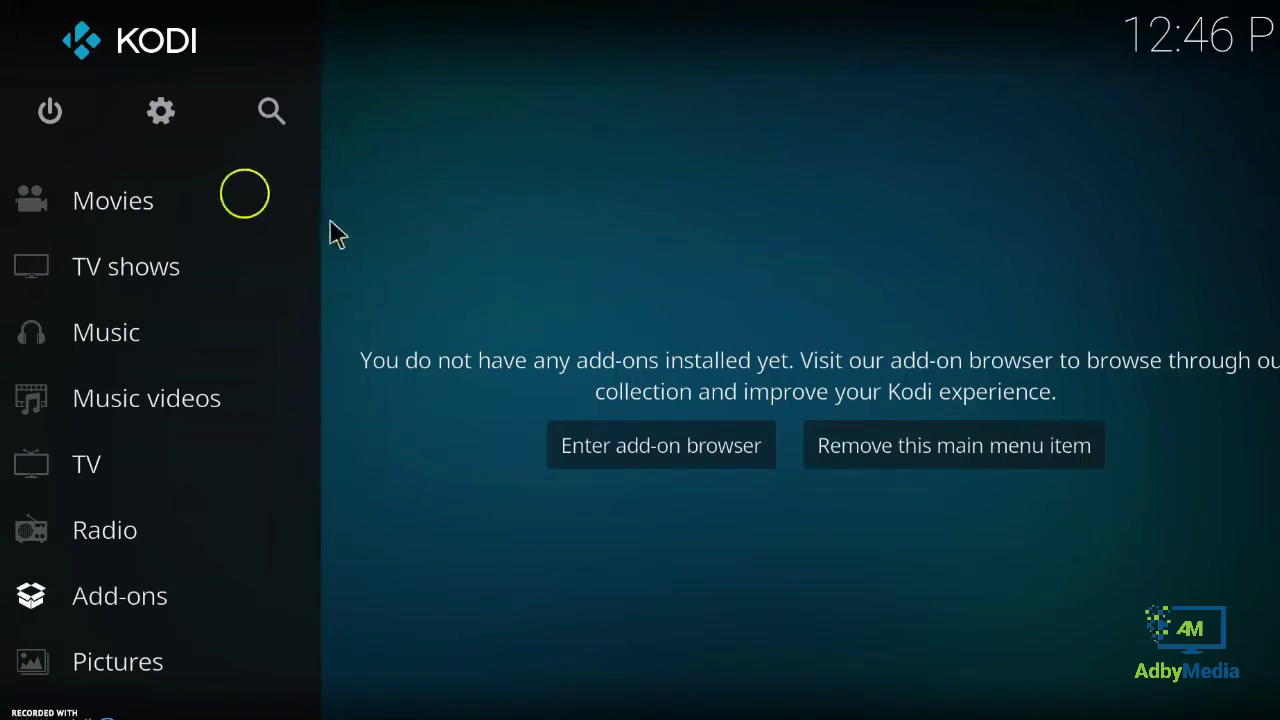
# - Open the File manager from the system settings and start adding a new file source
pyautogui.click(163, 113)
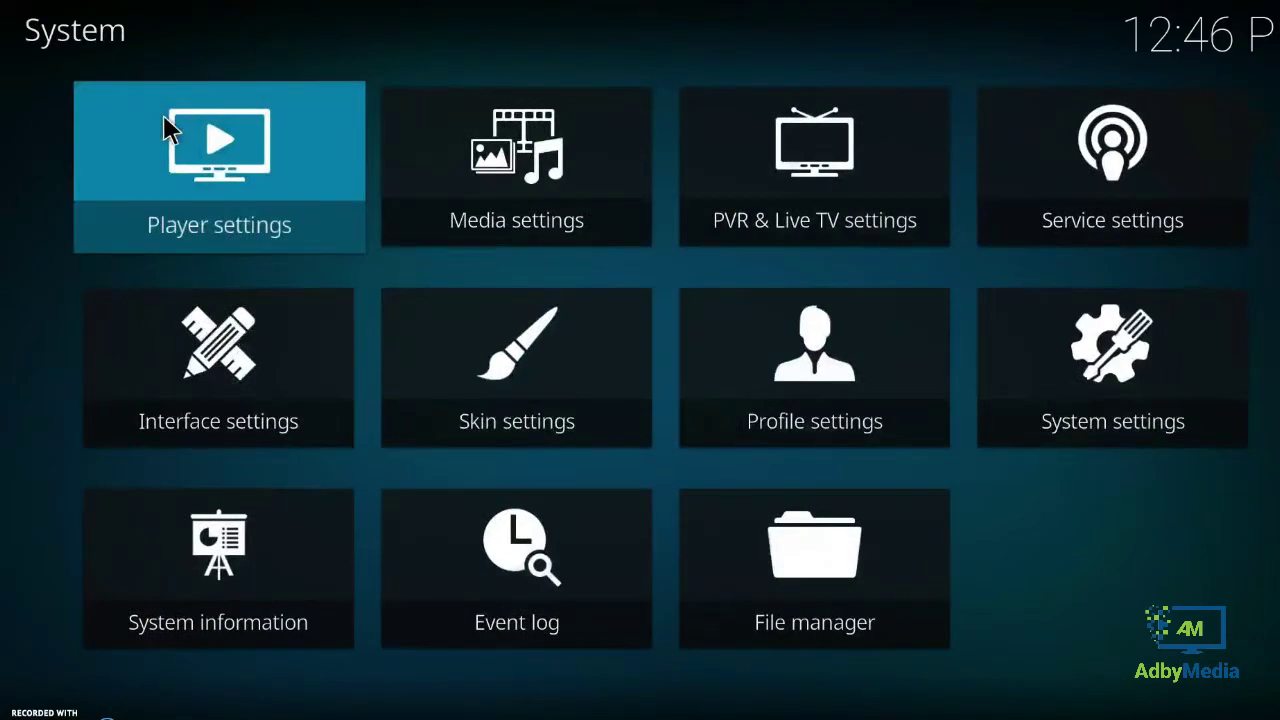
pyautogui.click(170, 134)
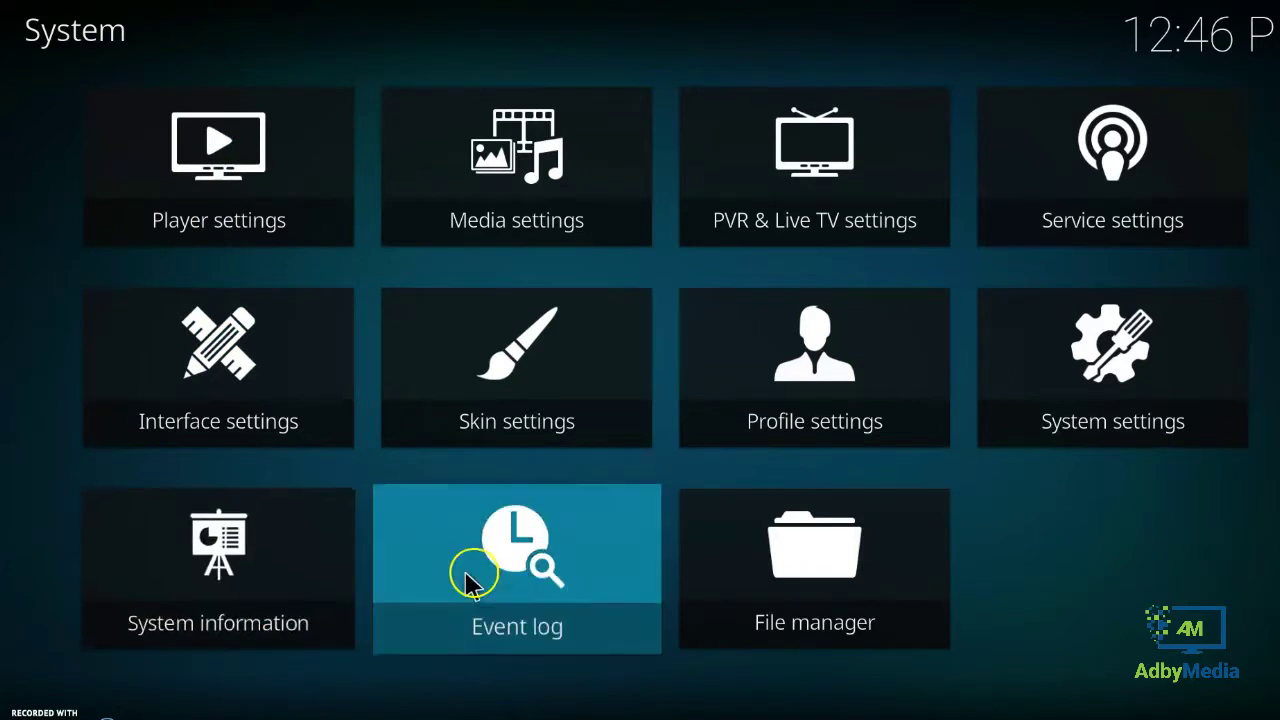
pyautogui.click(864, 578)
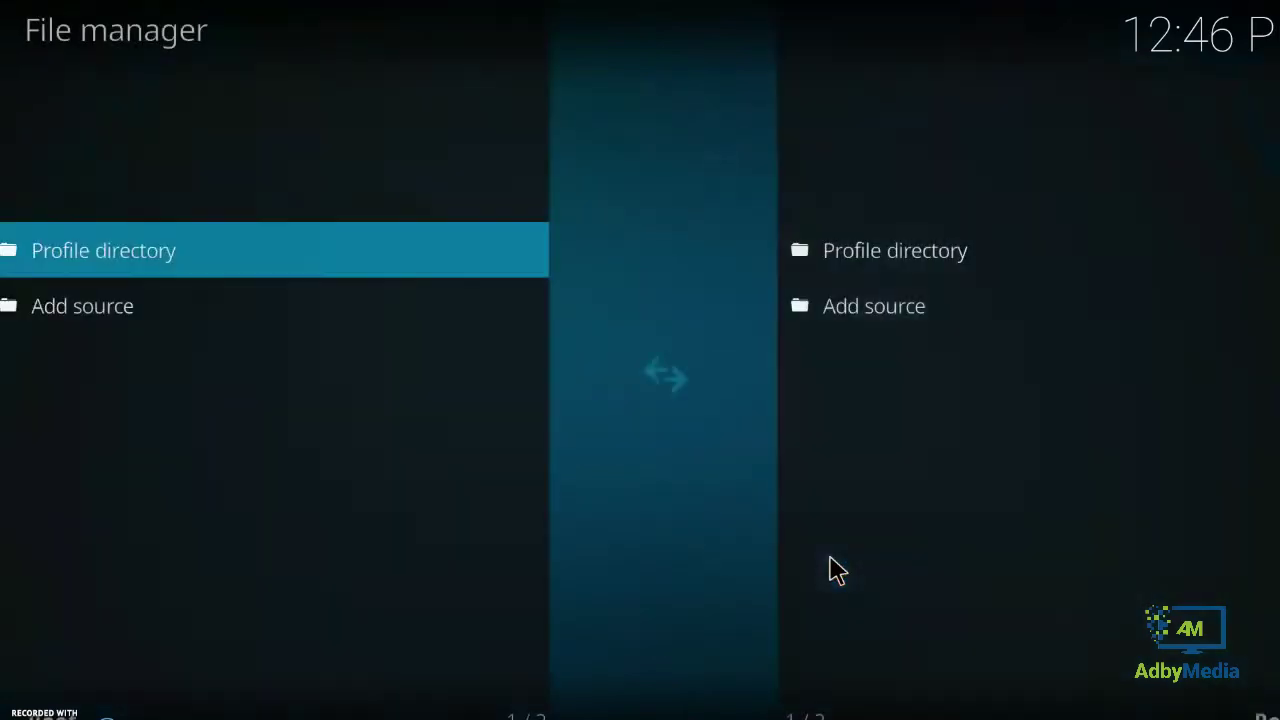
pyautogui.click(677, 497)
pyautogui.click(338, 456)
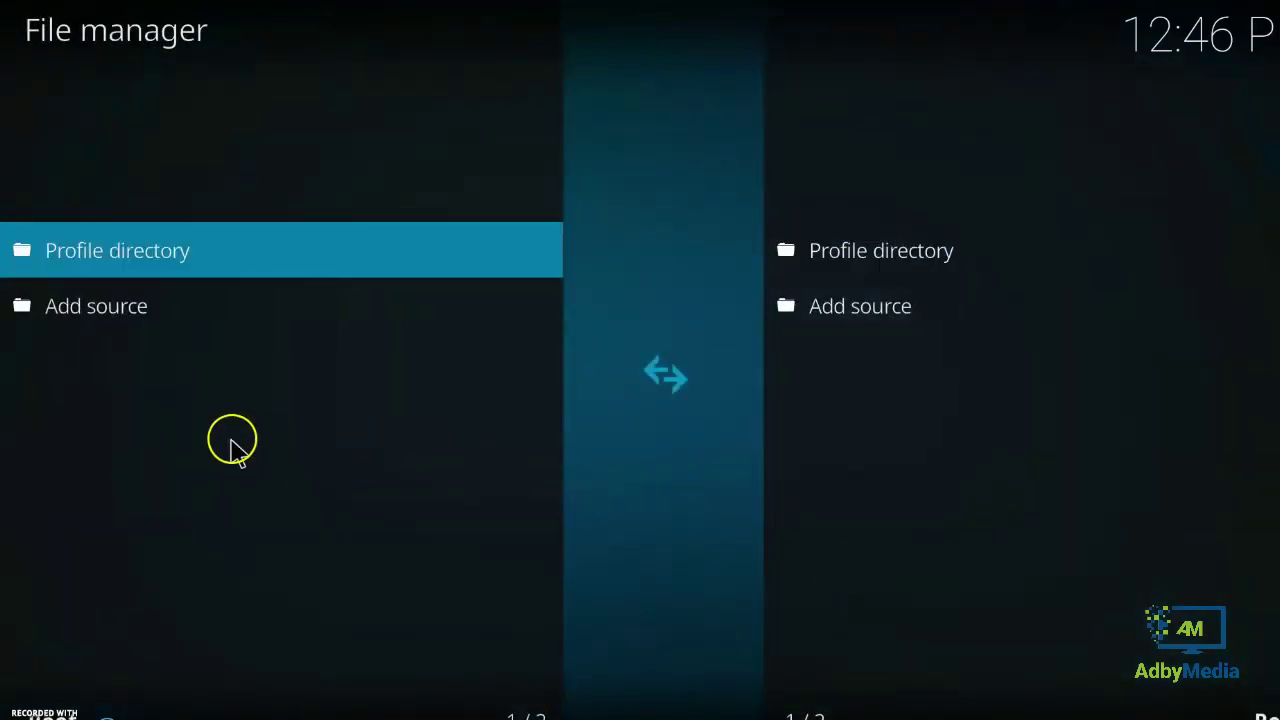
pyautogui.click(163, 305)
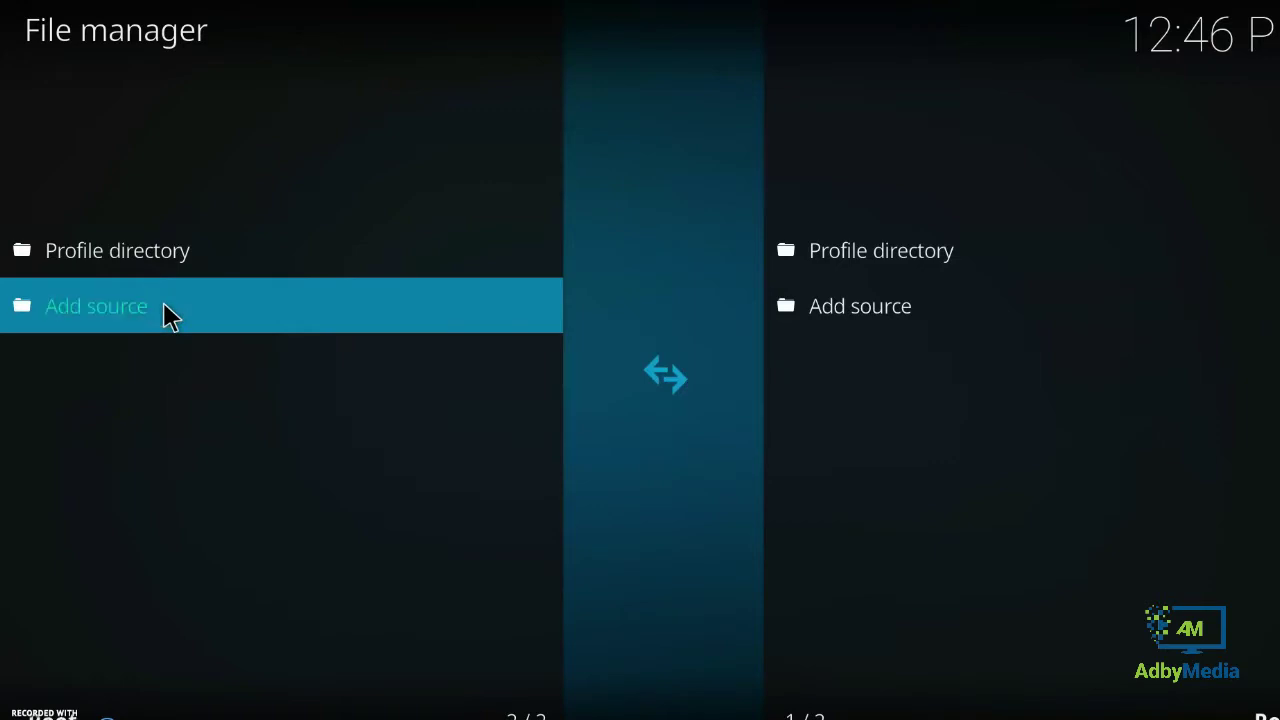
pyautogui.click(139, 312)
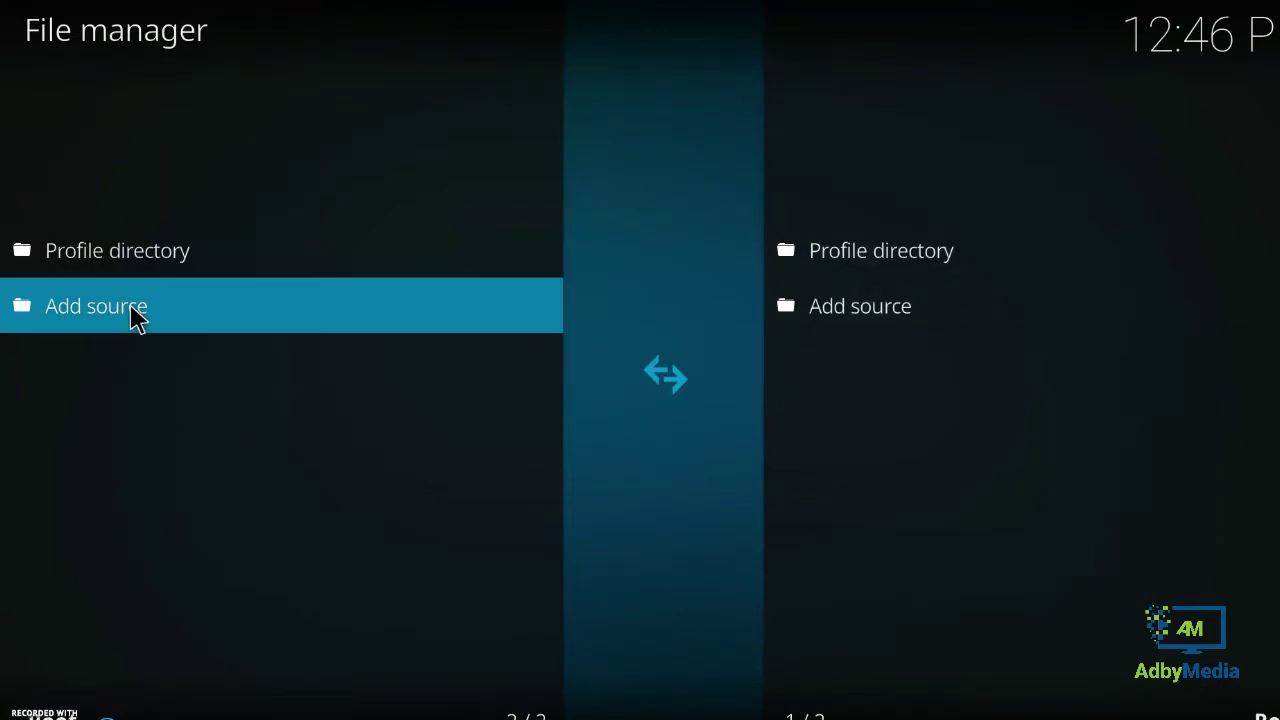
pyautogui.click(139, 312)
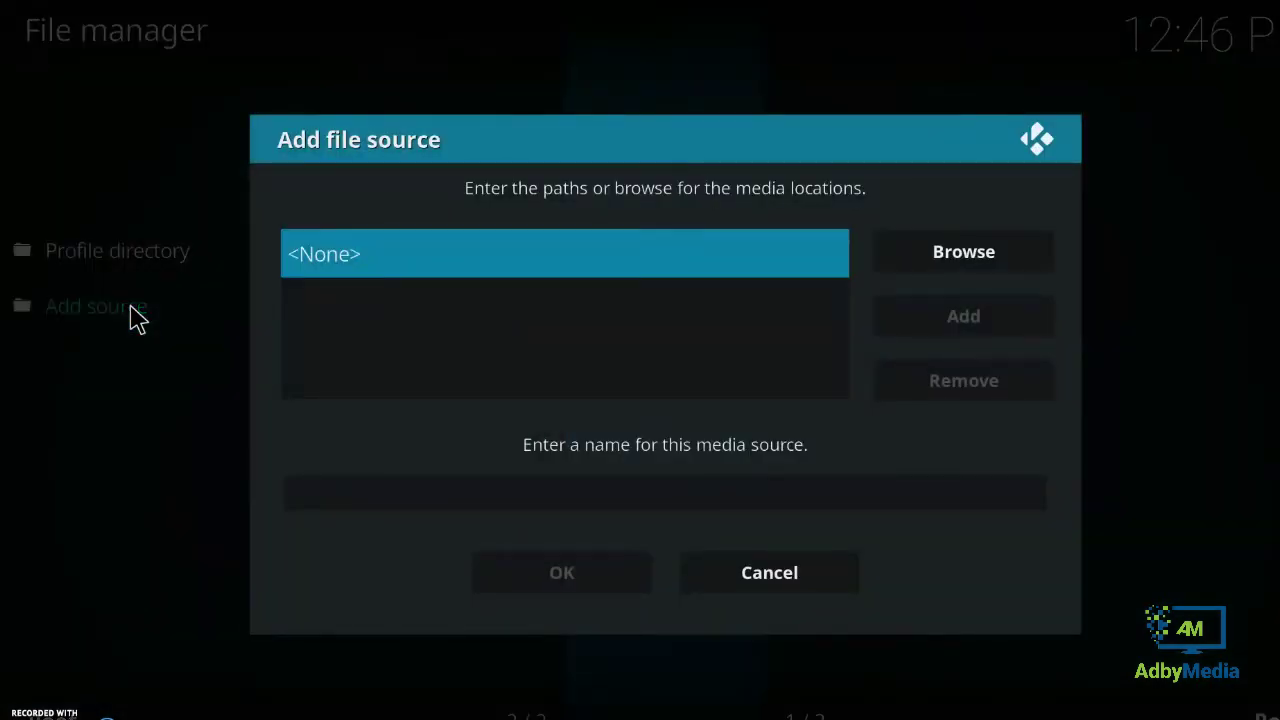
pyautogui.moveTo(412, 304); pyautogui.dragTo(463, 263)
pyautogui.click(466, 266)
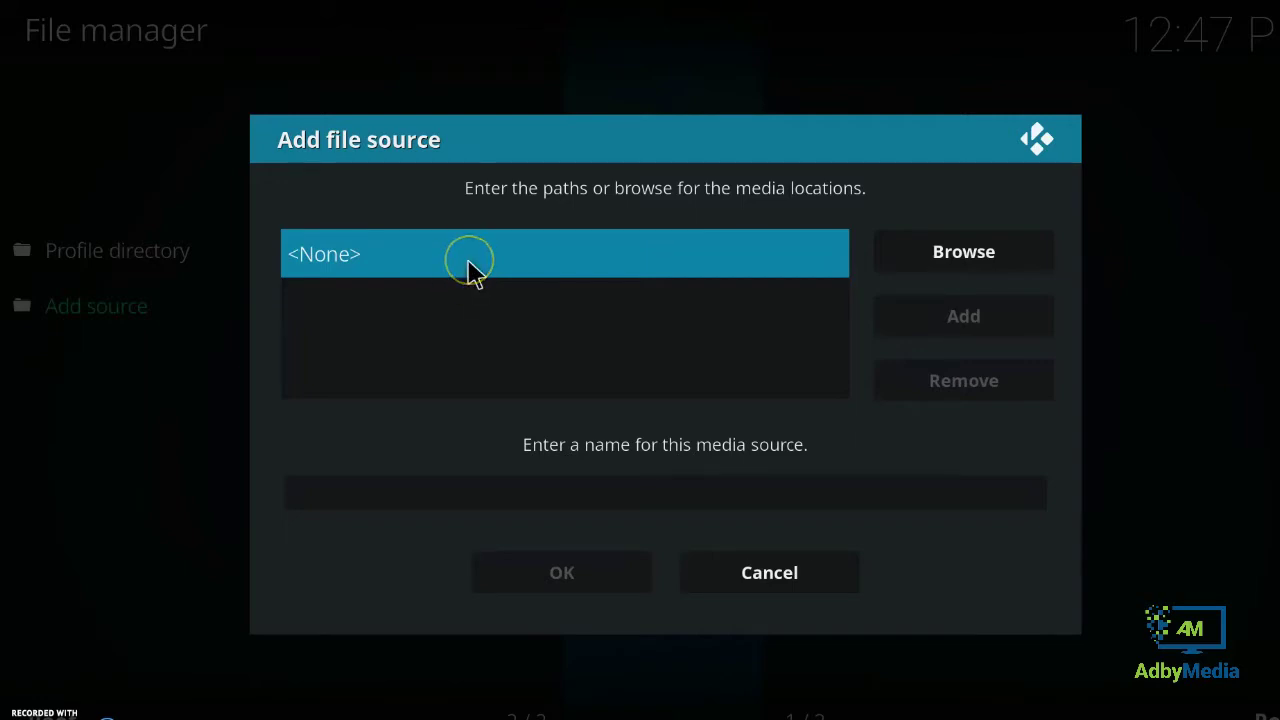
pyautogui.click(737, 291)
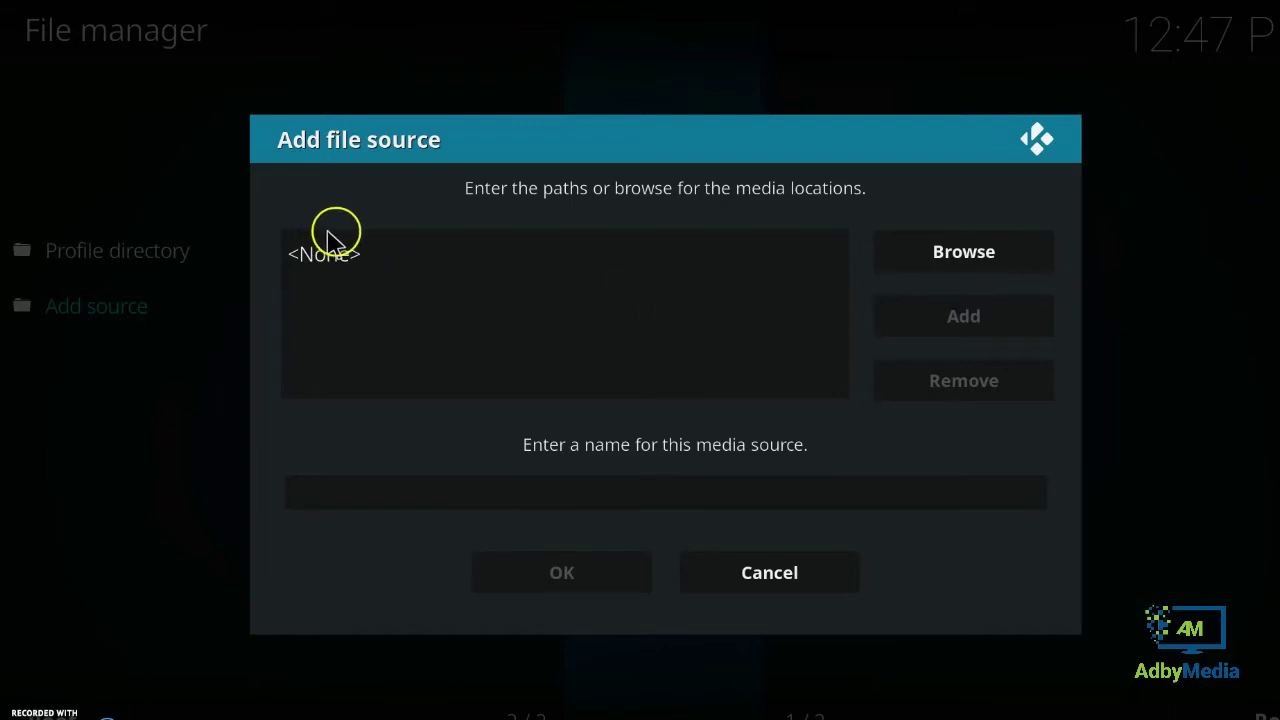
pyautogui.click(375, 258)
pyautogui.write('https://archive.org/download/plugin.video.everythingyoulleverneedwizard_201802')
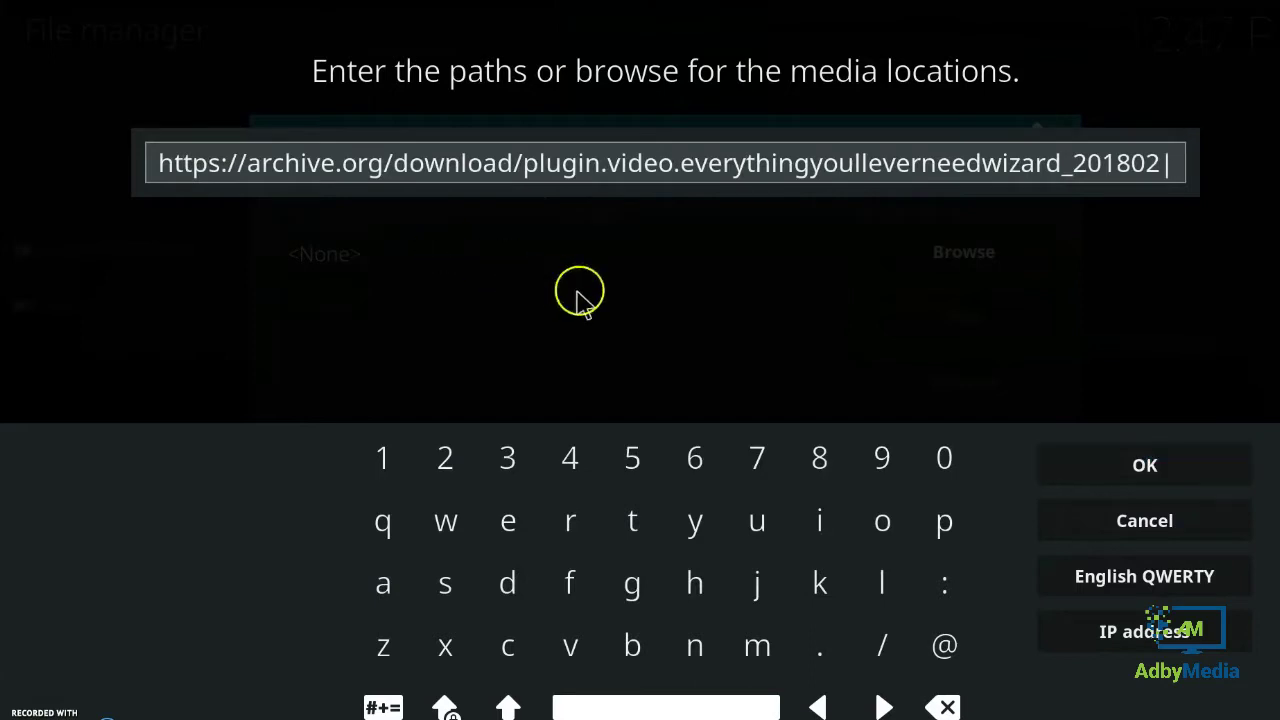
pyautogui.click(1125, 455)
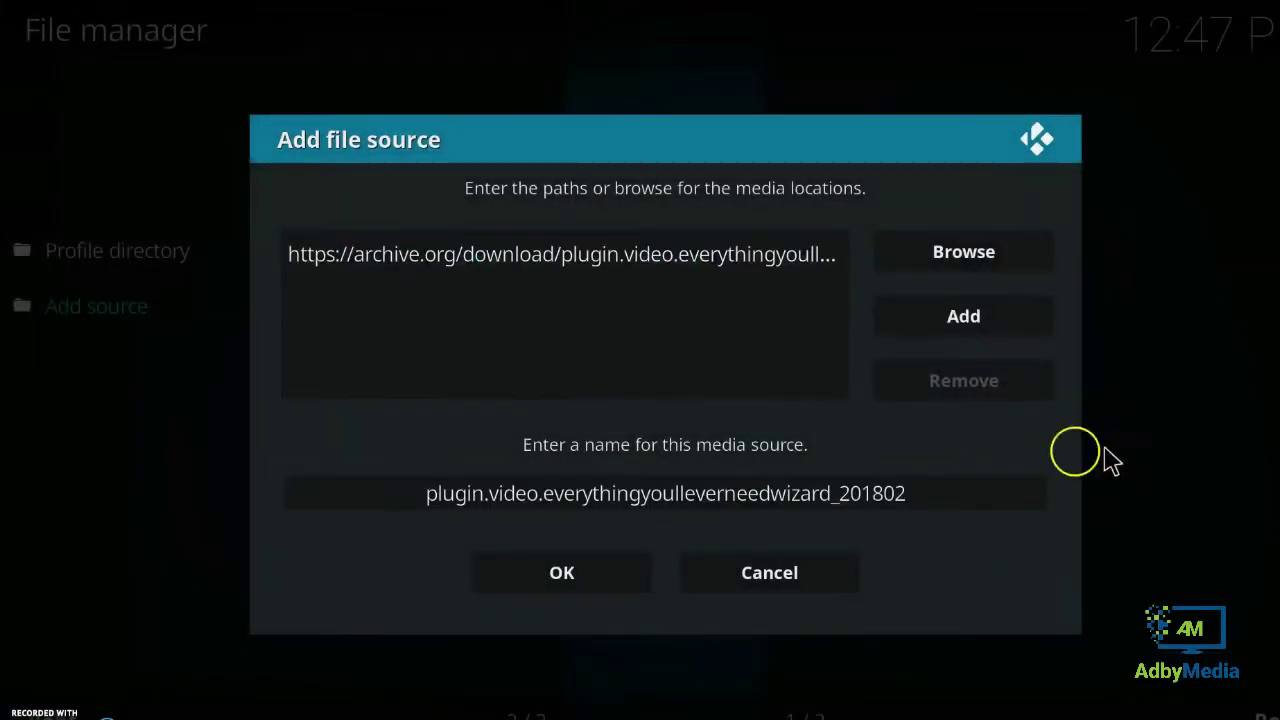
# - Replace the suggested media source name with .etyew and save the file source
pyautogui.press('BackSpace')
pyautogui.press('BackSpace')
pyautogui.press('BackSpace')
pyautogui.press('BackSpace')
pyautogui.press('BackSpace')
pyautogui.press('BackSpace')
pyautogui.press('BackSpace')
pyautogui.press('BackSpace')
pyautogui.press('BackSpace')
pyautogui.press('BackSpace')
pyautogui.press('BackSpace')
pyautogui.press('BackSpace')
pyautogui.press('BackSpace')
pyautogui.press('BackSpace')
pyautogui.press('BackSpace')
pyautogui.press('BackSpace')
pyautogui.press('BackSpace')
pyautogui.press('BackSpace')
pyautogui.press('BackSpace')
pyautogui.press('BackSpace')
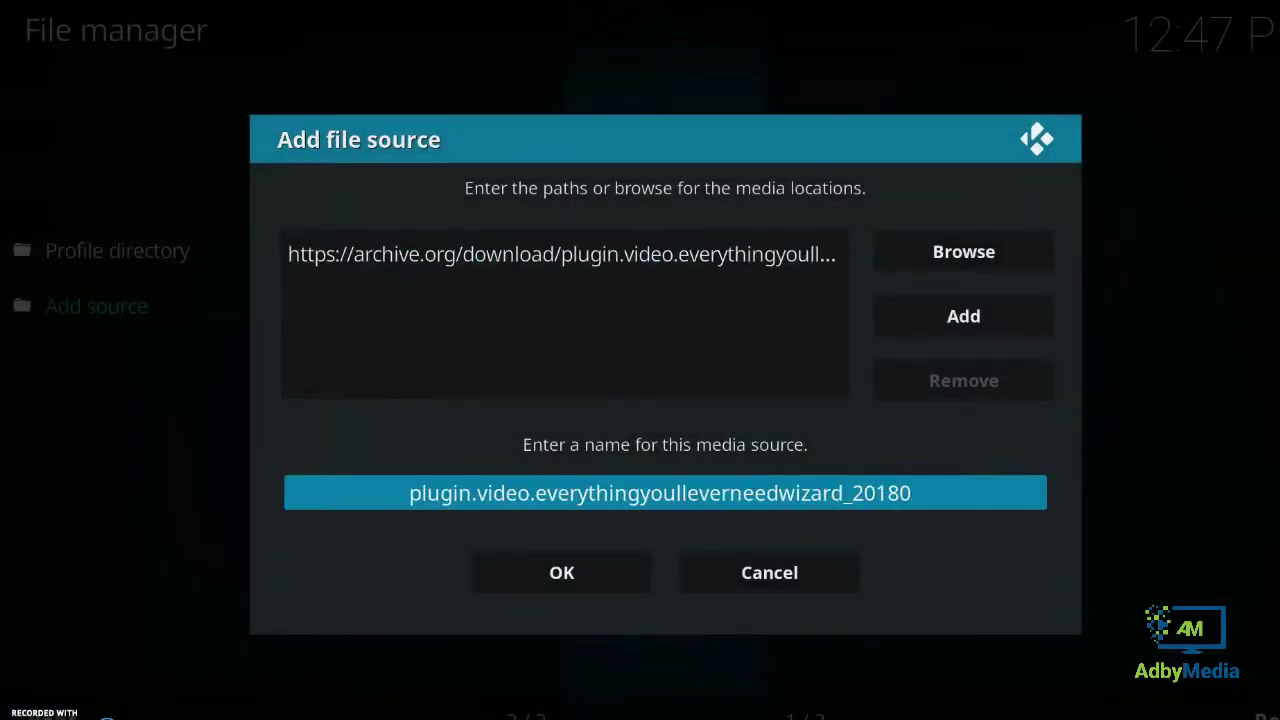
pyautogui.press('BackSpace')
pyautogui.press('BackSpace')
pyautogui.press('BackSpace')
pyautogui.press('BackSpace')
pyautogui.press('BackSpace')
pyautogui.press('BackSpace')
pyautogui.press('BackSpace')
pyautogui.press('BackSpace')
pyautogui.press('BackSpace')
pyautogui.press('BackSpace')
pyautogui.press('BackSpace')
pyautogui.press('BackSpace')
pyautogui.press('BackSpace')
pyautogui.press('BackSpace')
pyautogui.press('BackSpace')
pyautogui.press('BackSpace')
pyautogui.press('BackSpace')
pyautogui.press('BackSpace')
pyautogui.press('BackSpace')
pyautogui.press('BackSpace')
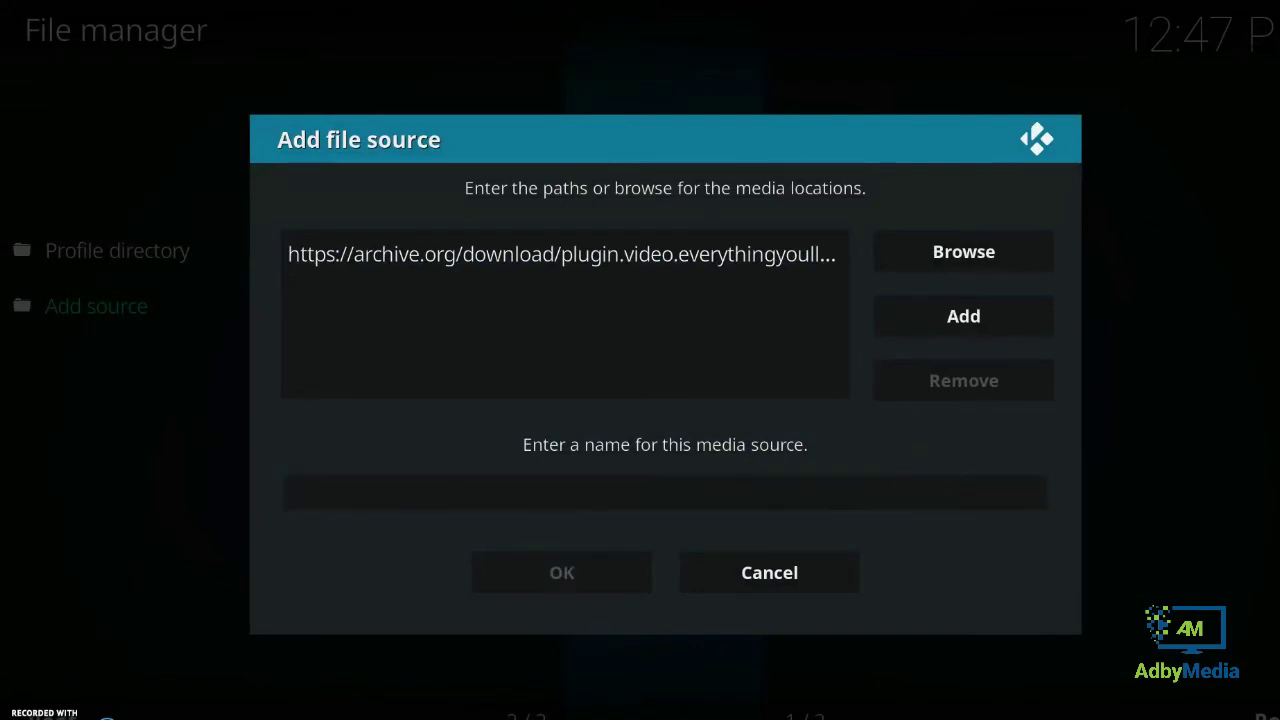
pyautogui.click(731, 497)
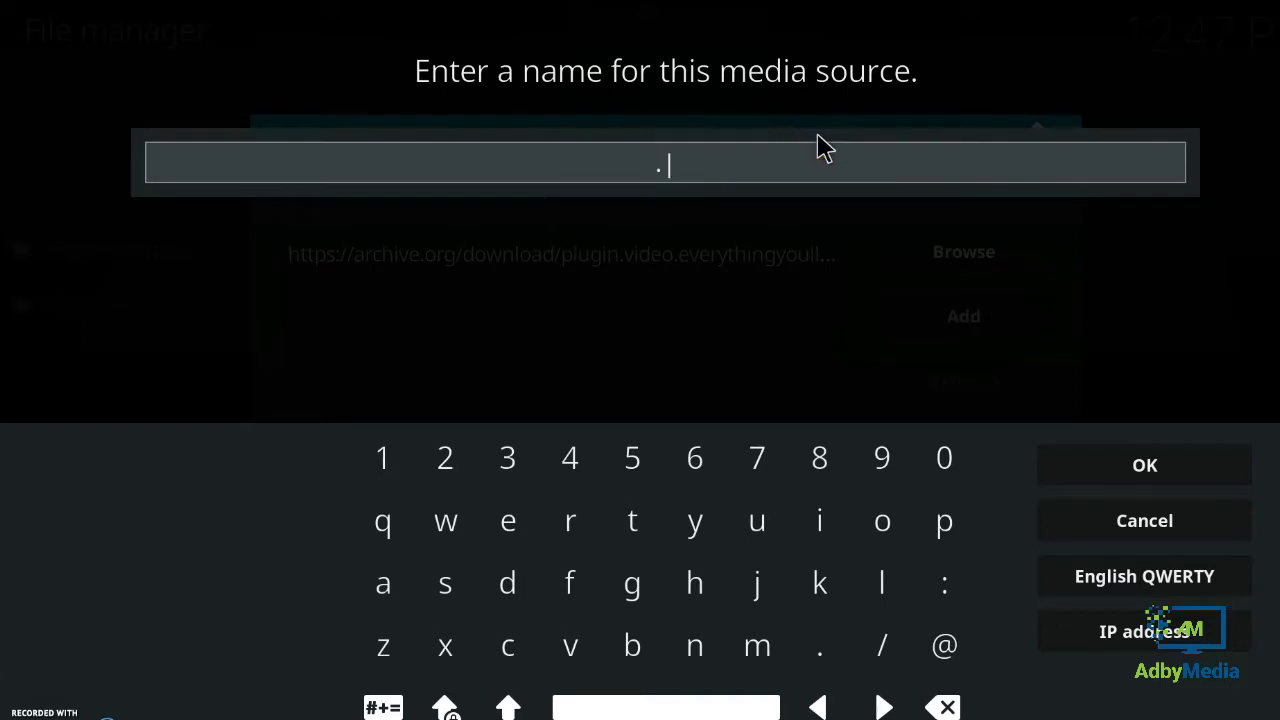
pyautogui.write('etye')
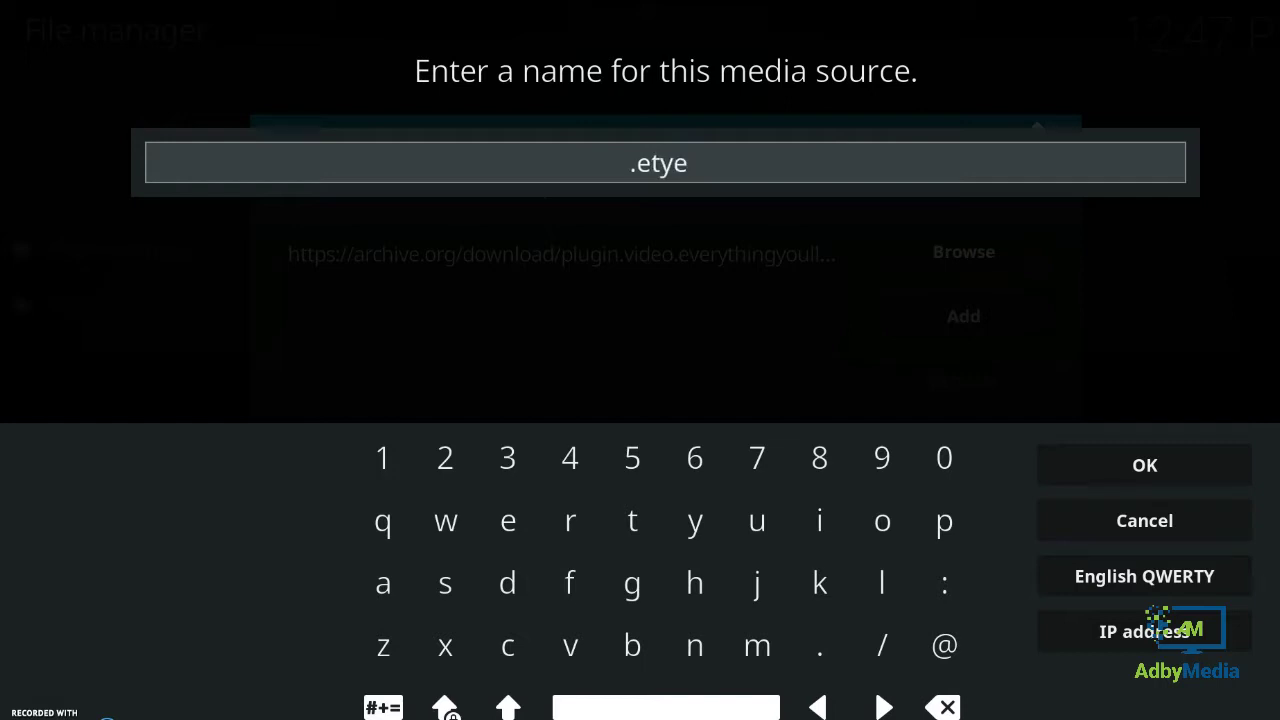
pyautogui.write('w')
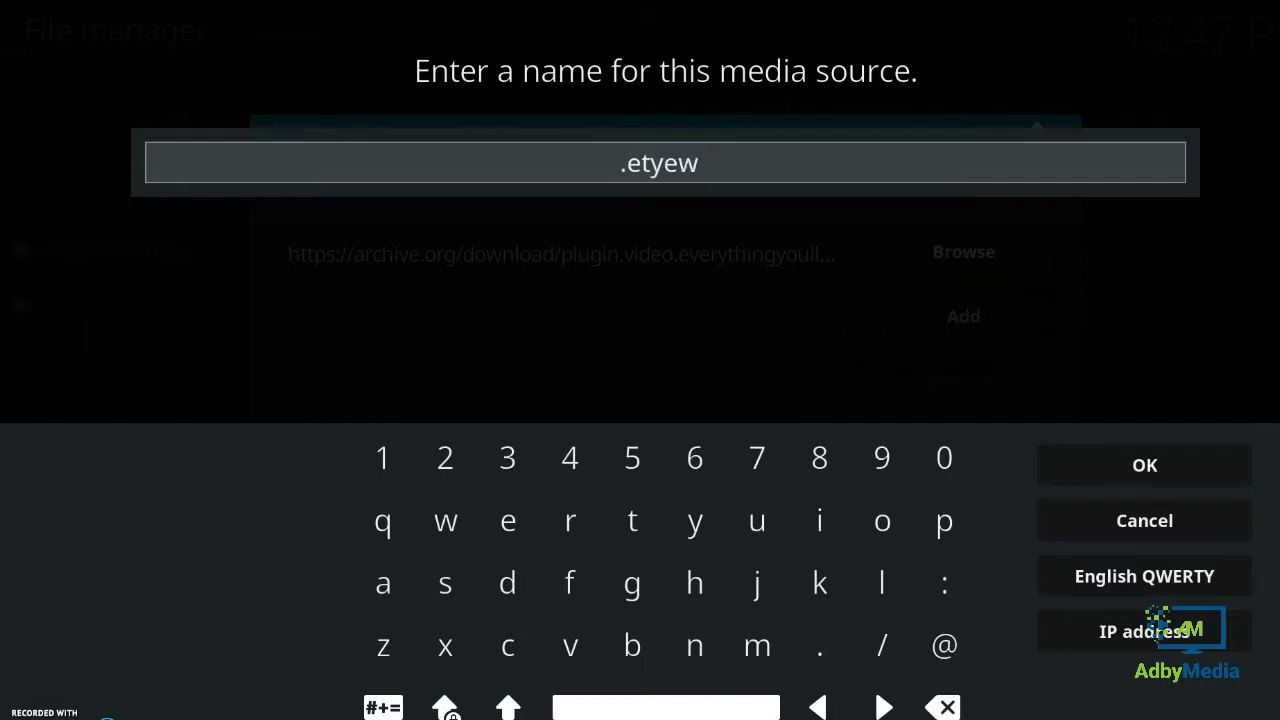
pyautogui.click(1146, 468)
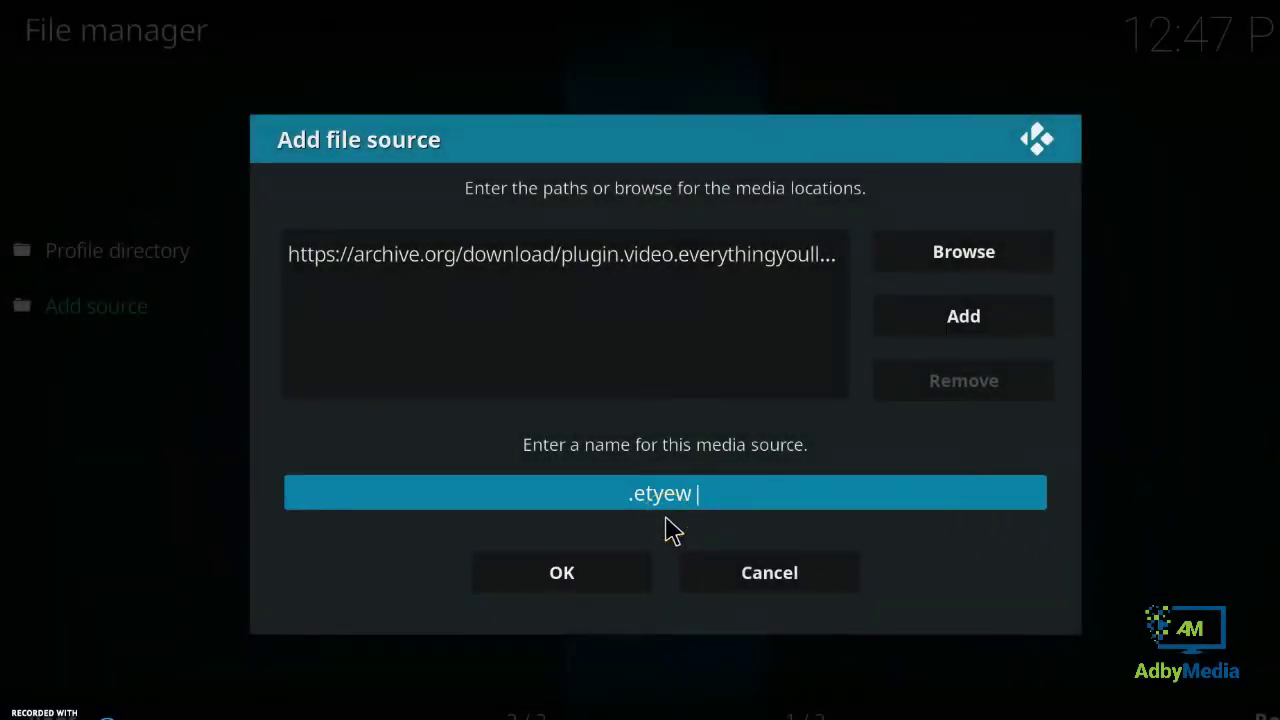
pyautogui.click(633, 561)
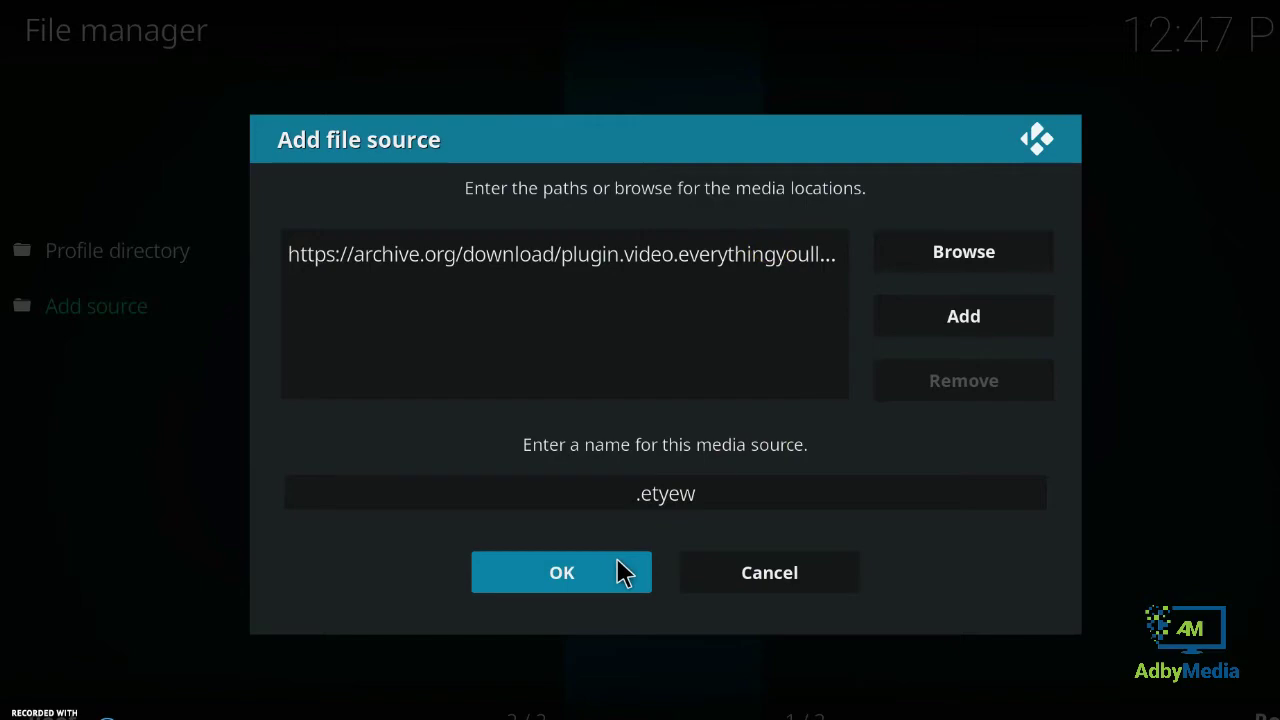
pyautogui.click(620, 572)
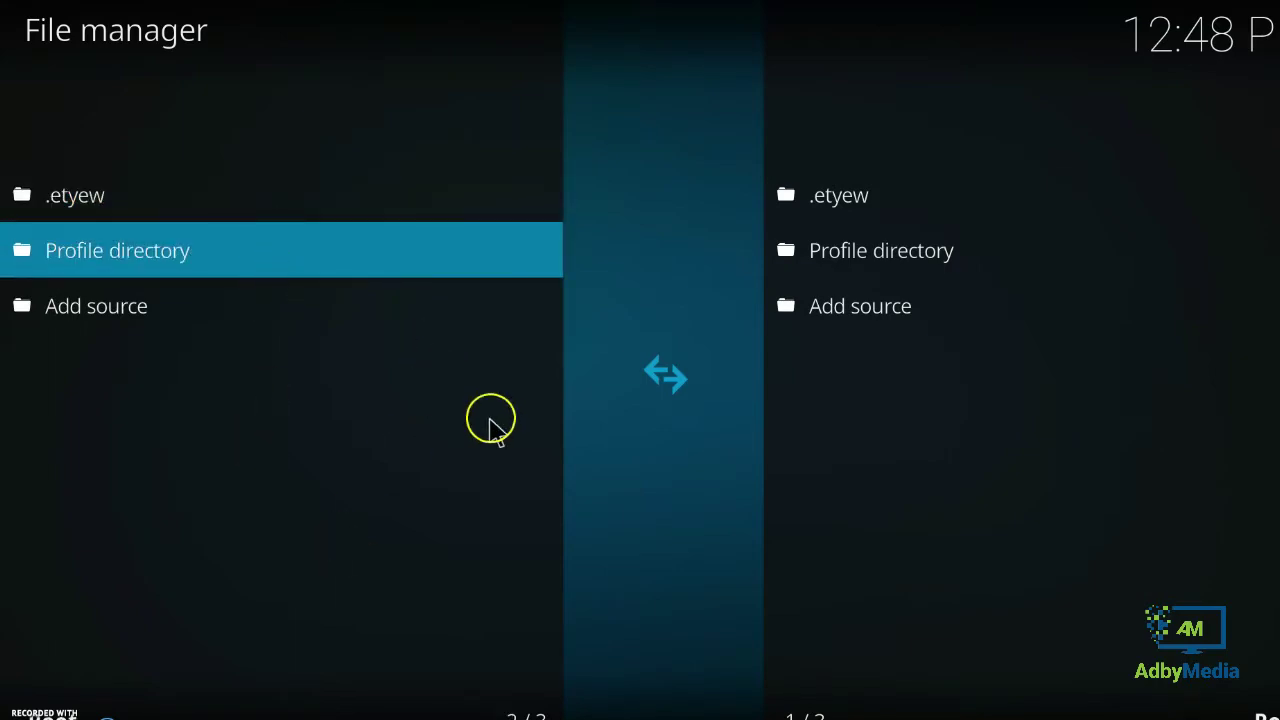
# - Leave the File manager and system settings, and open the add-on browser from the Add-ons section
pyautogui.rightClick(632, 540)
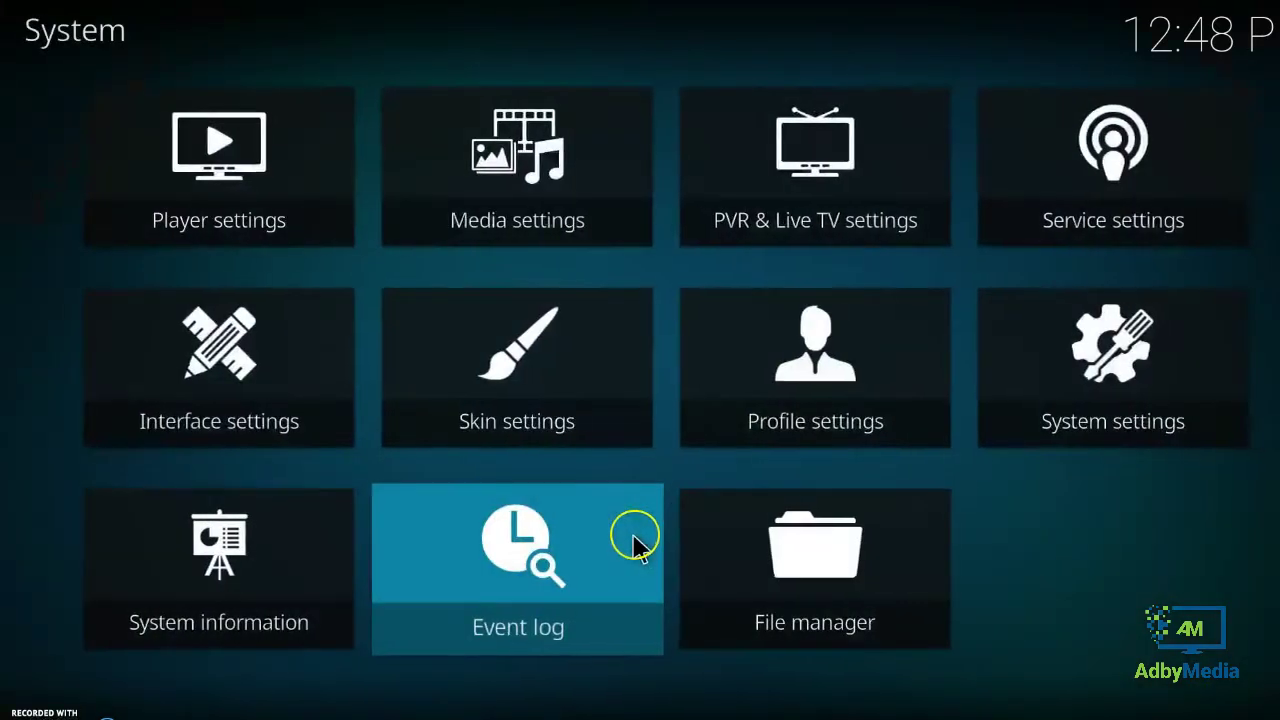
pyautogui.rightClick(640, 548)
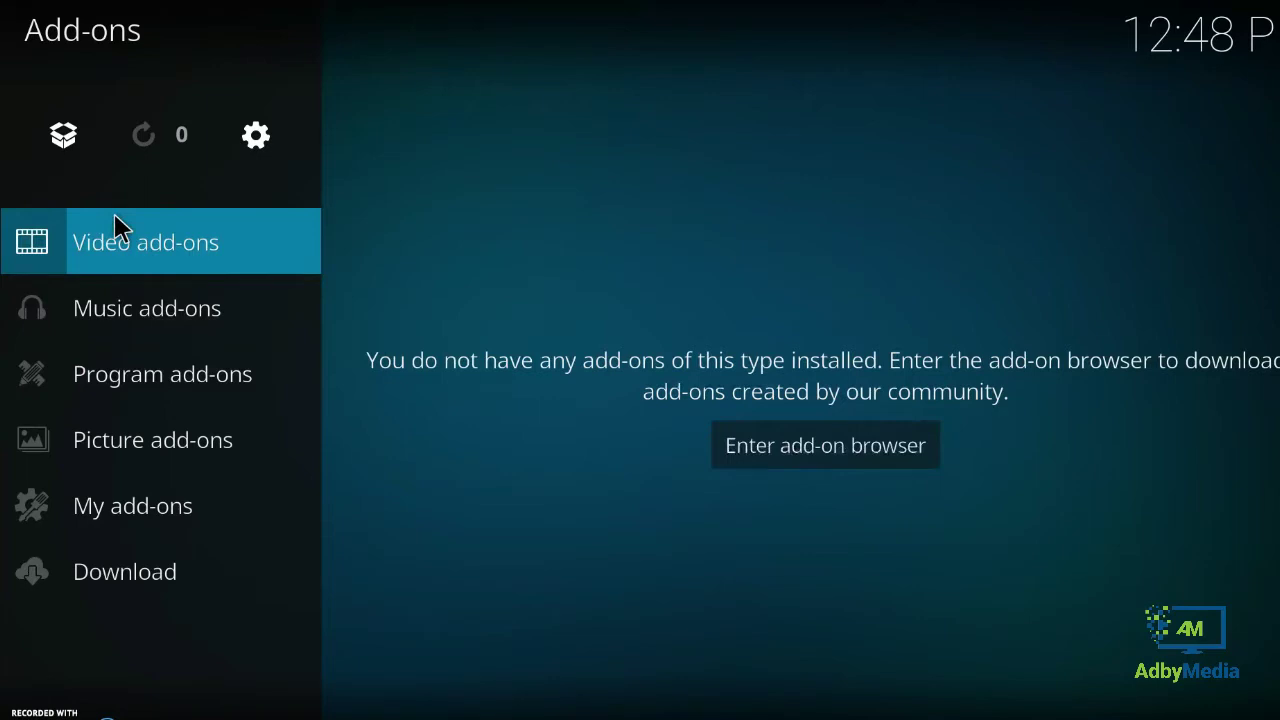
pyautogui.click(88, 155)
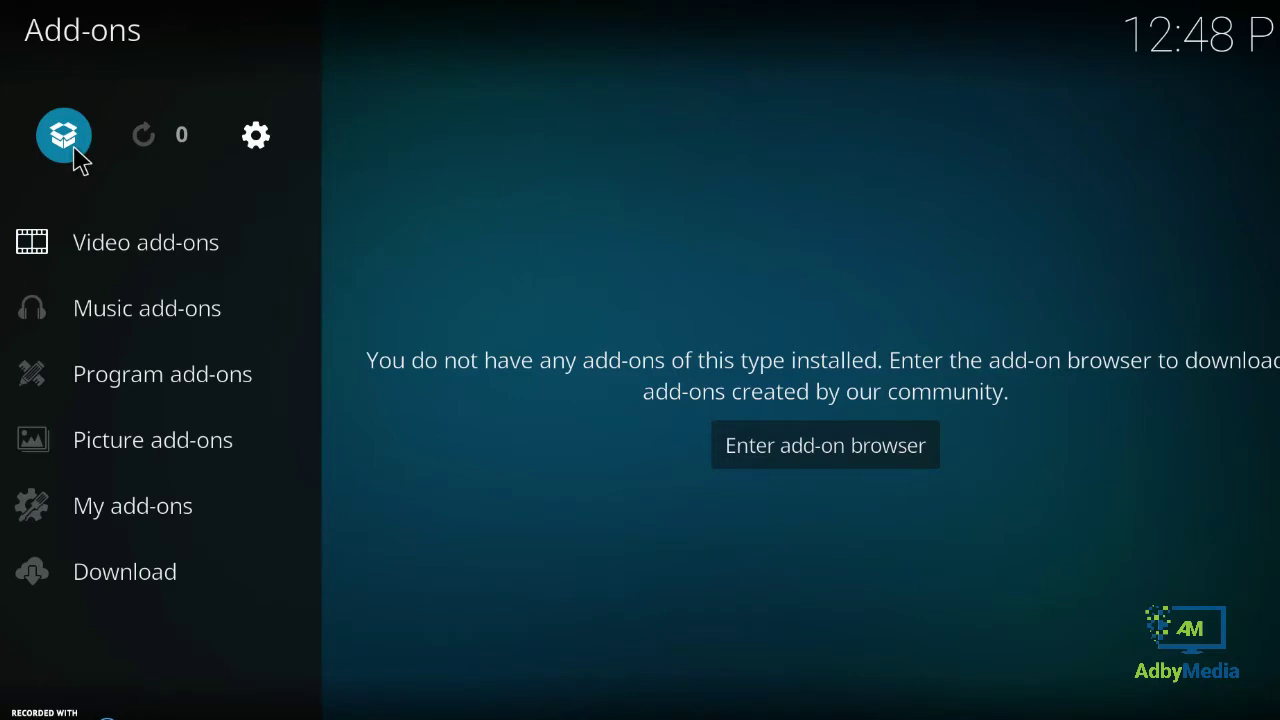
pyautogui.click(73, 150)
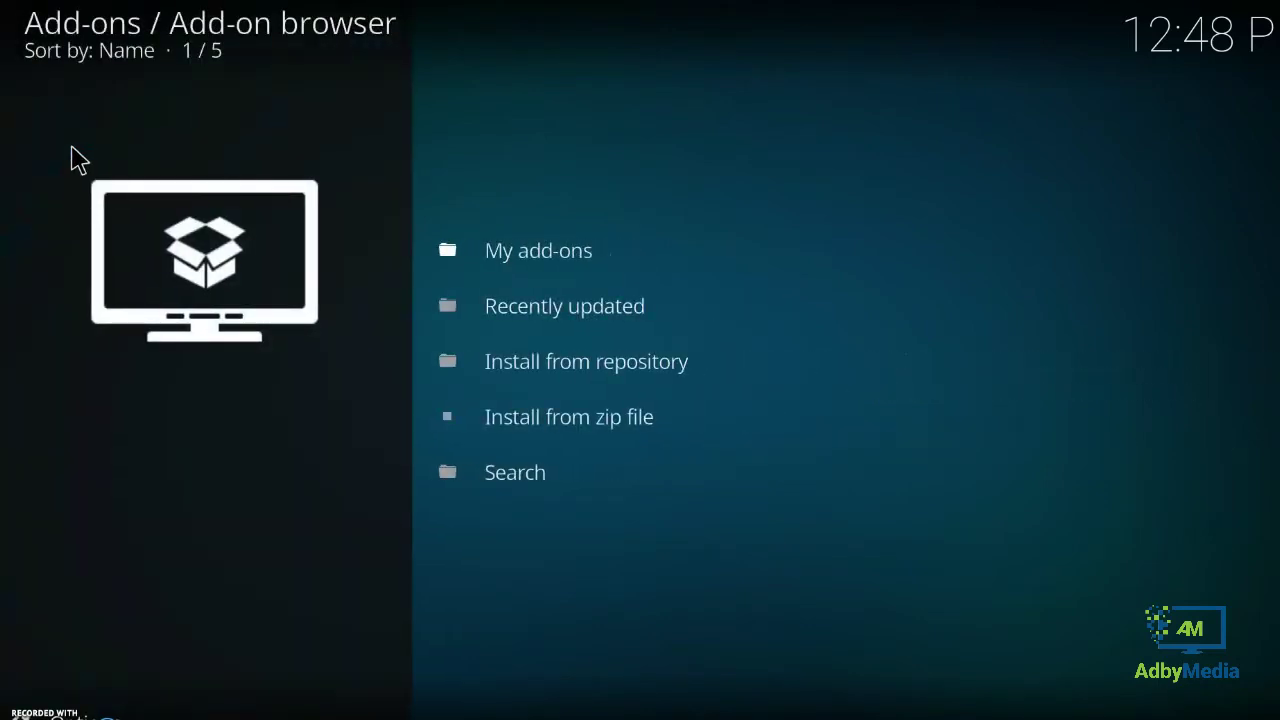
pyautogui.click(72, 157)
pyautogui.click(180, 220)
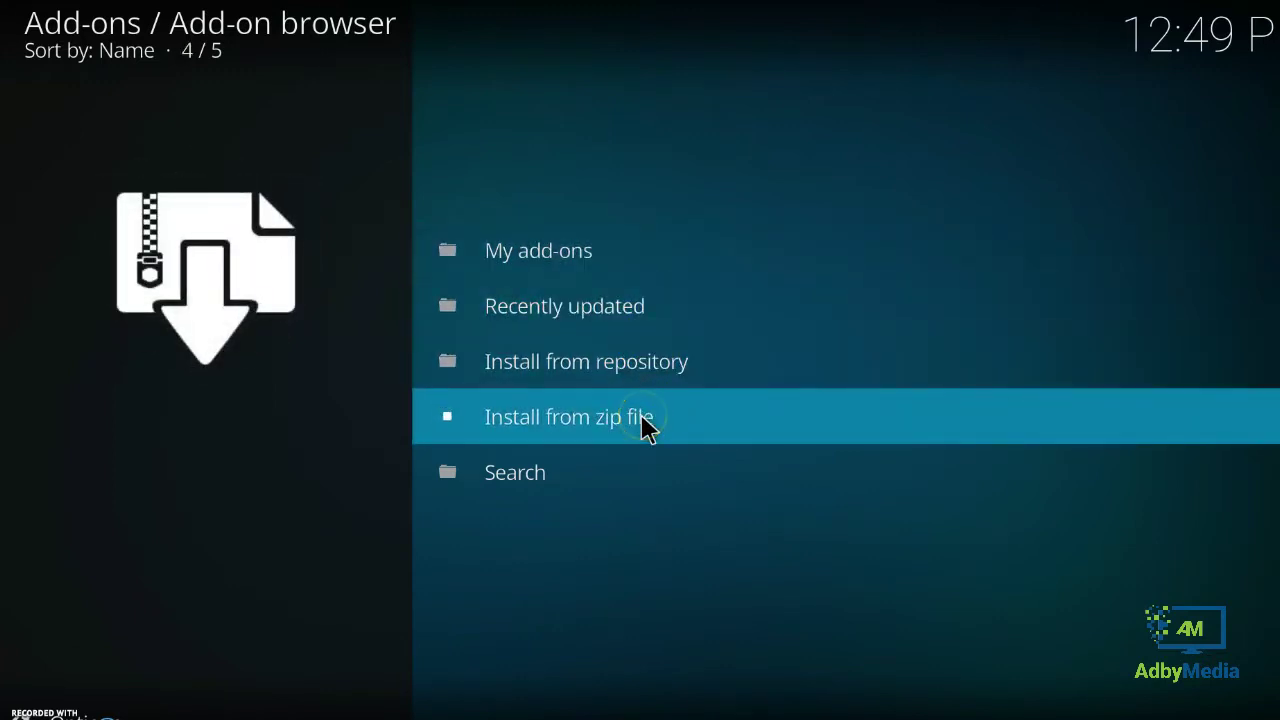
# - From the zip file installation, allow add-ons from unknown sources in the settings, accept the warning, and return to the add-on browser
pyautogui.click(645, 425)
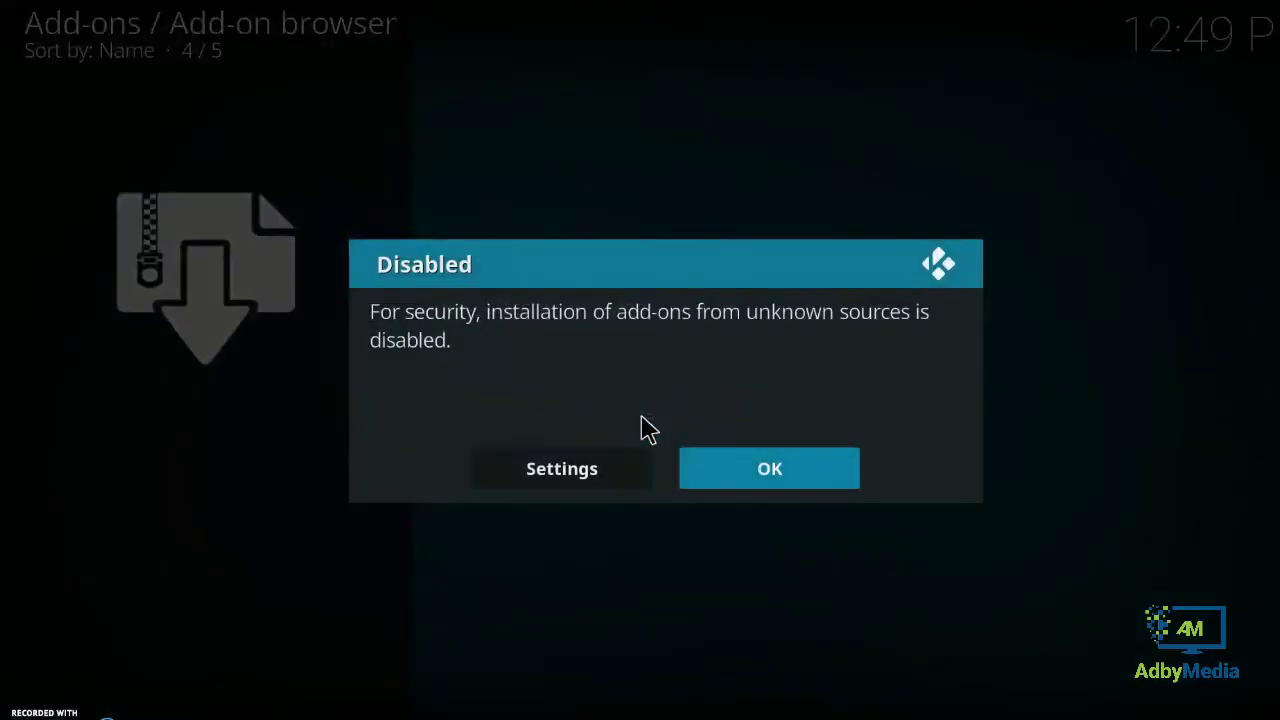
pyautogui.click(644, 420)
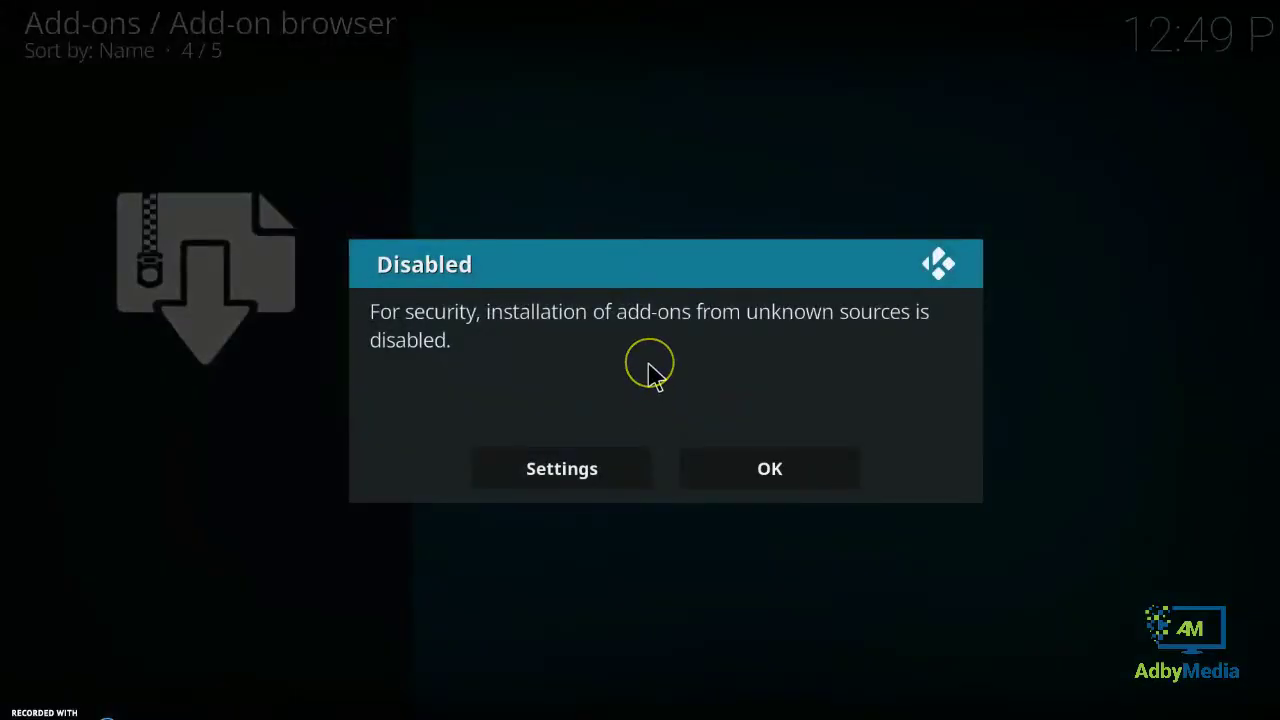
pyautogui.click(636, 374)
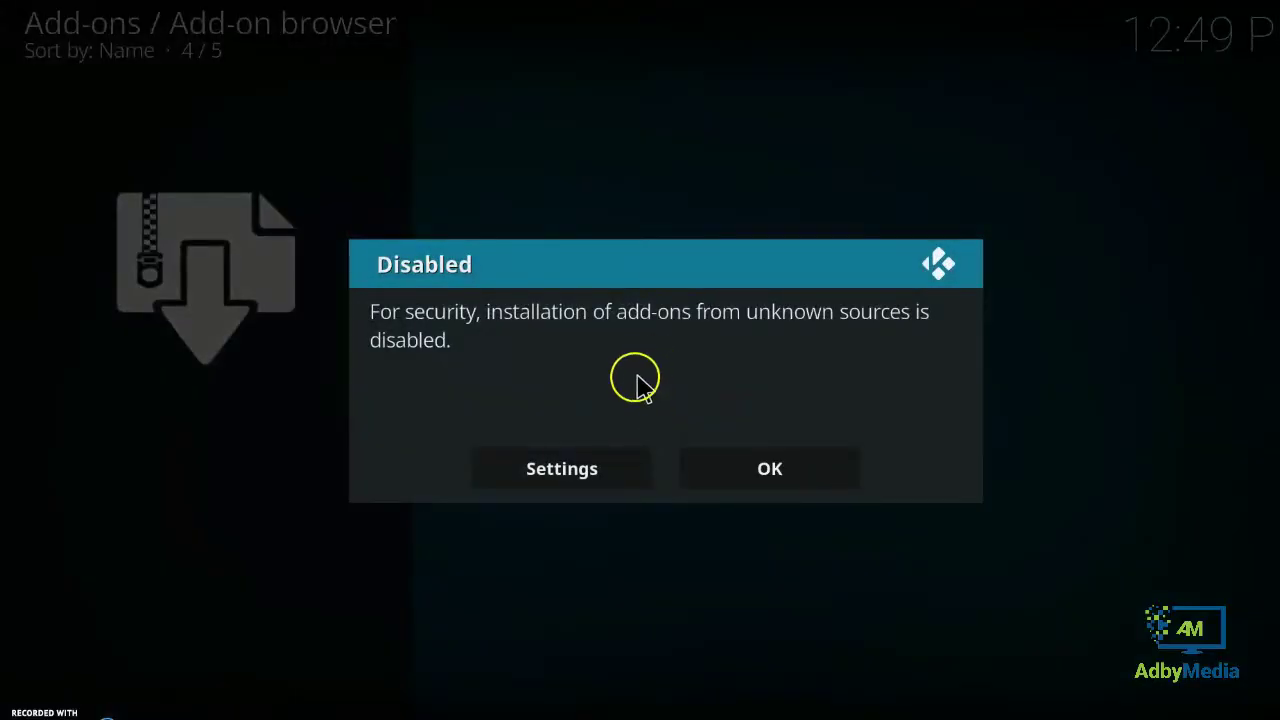
pyautogui.click(565, 470)
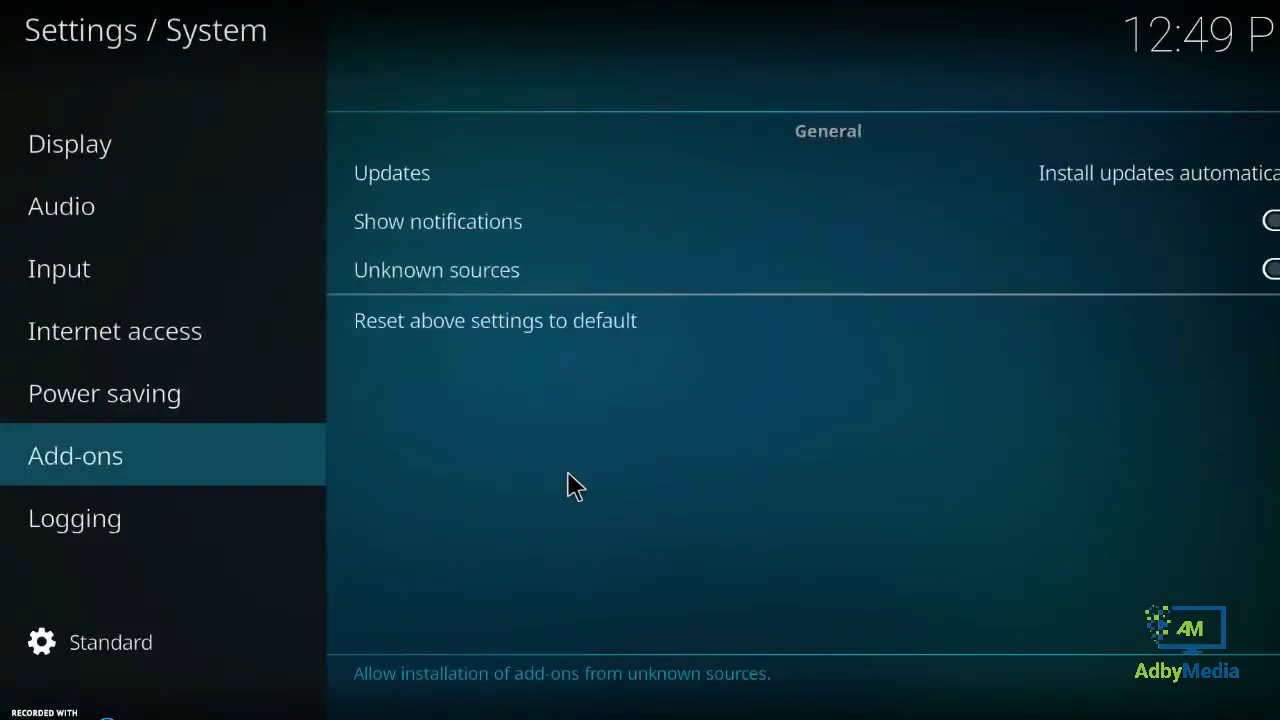
pyautogui.click(775, 432)
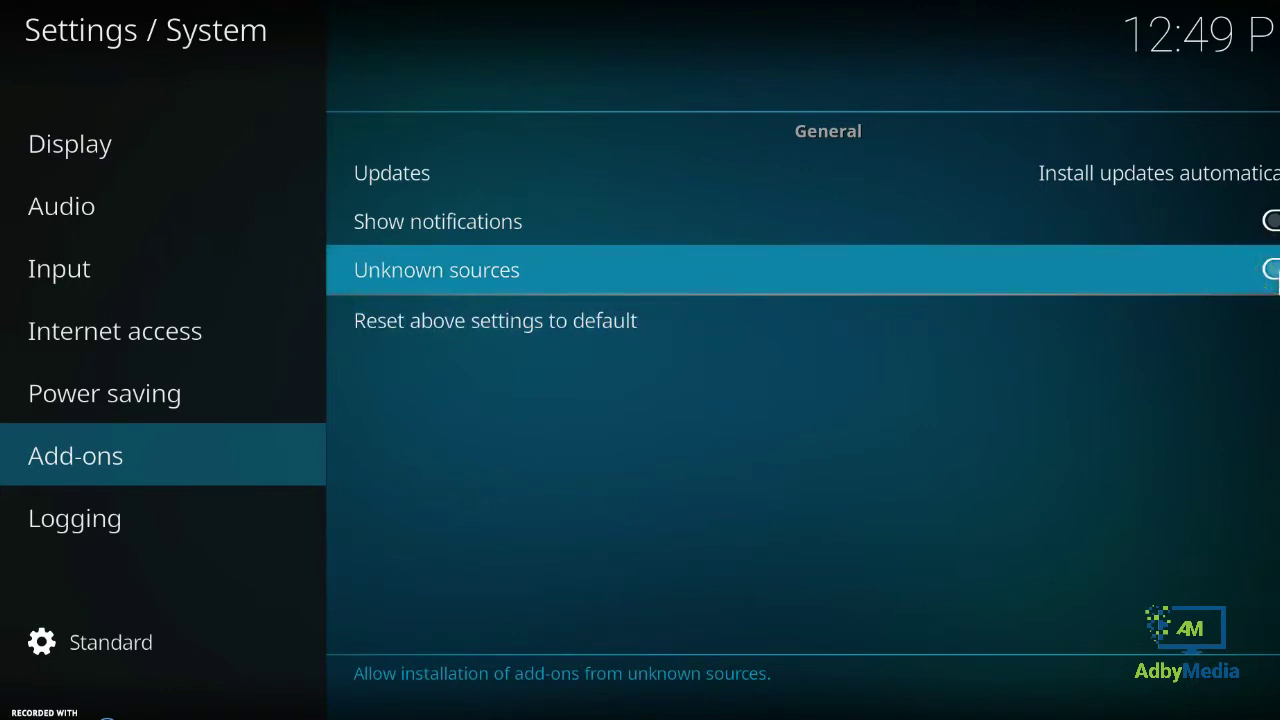
pyautogui.click(1272, 270)
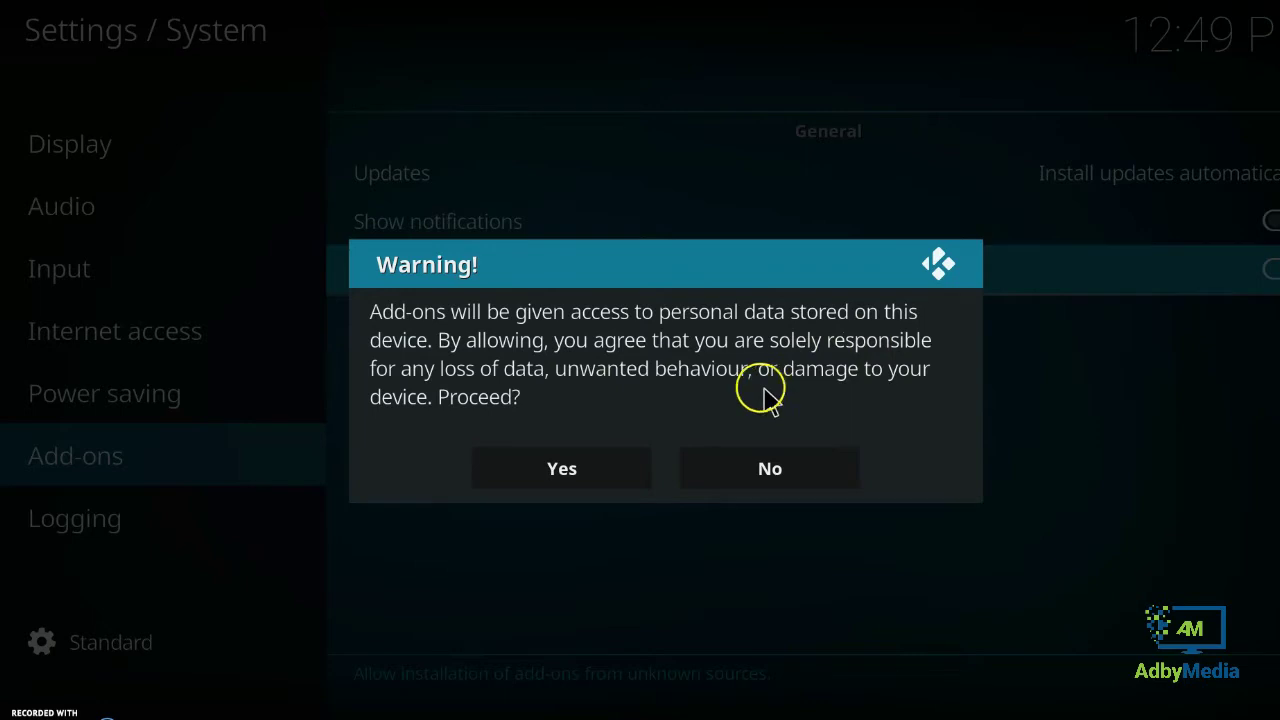
pyautogui.click(564, 469)
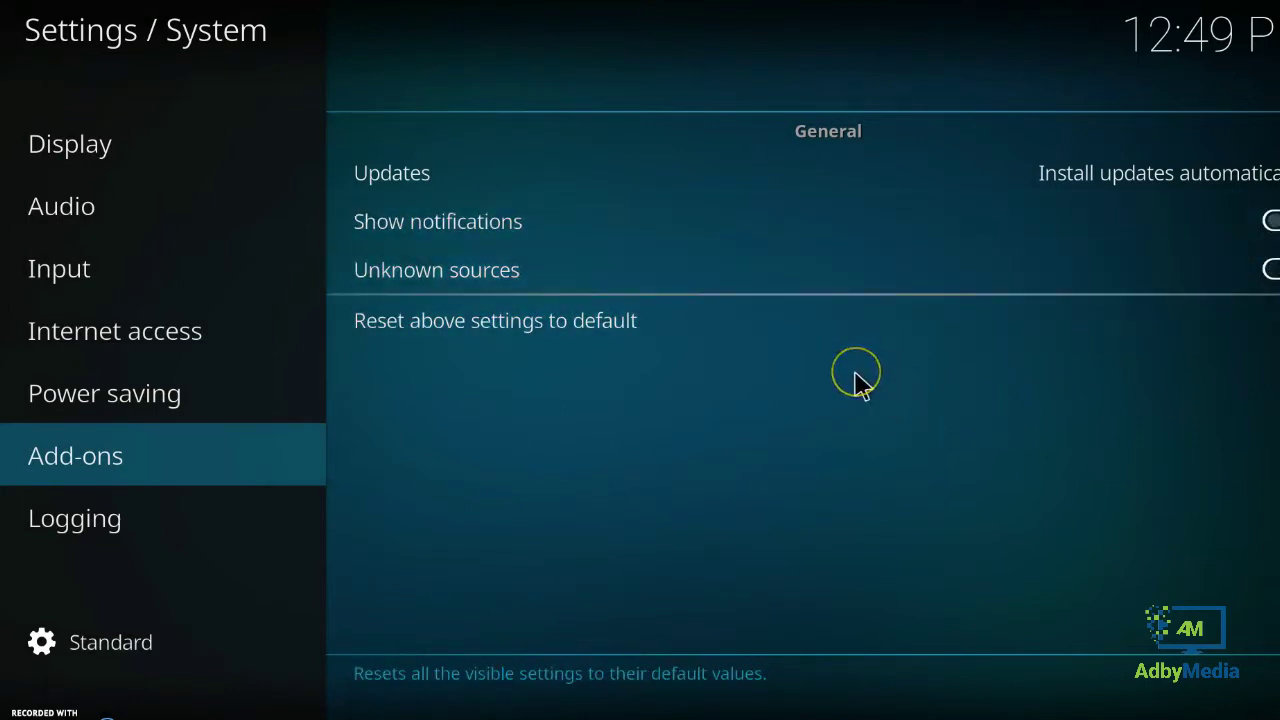
pyautogui.press('Escape')
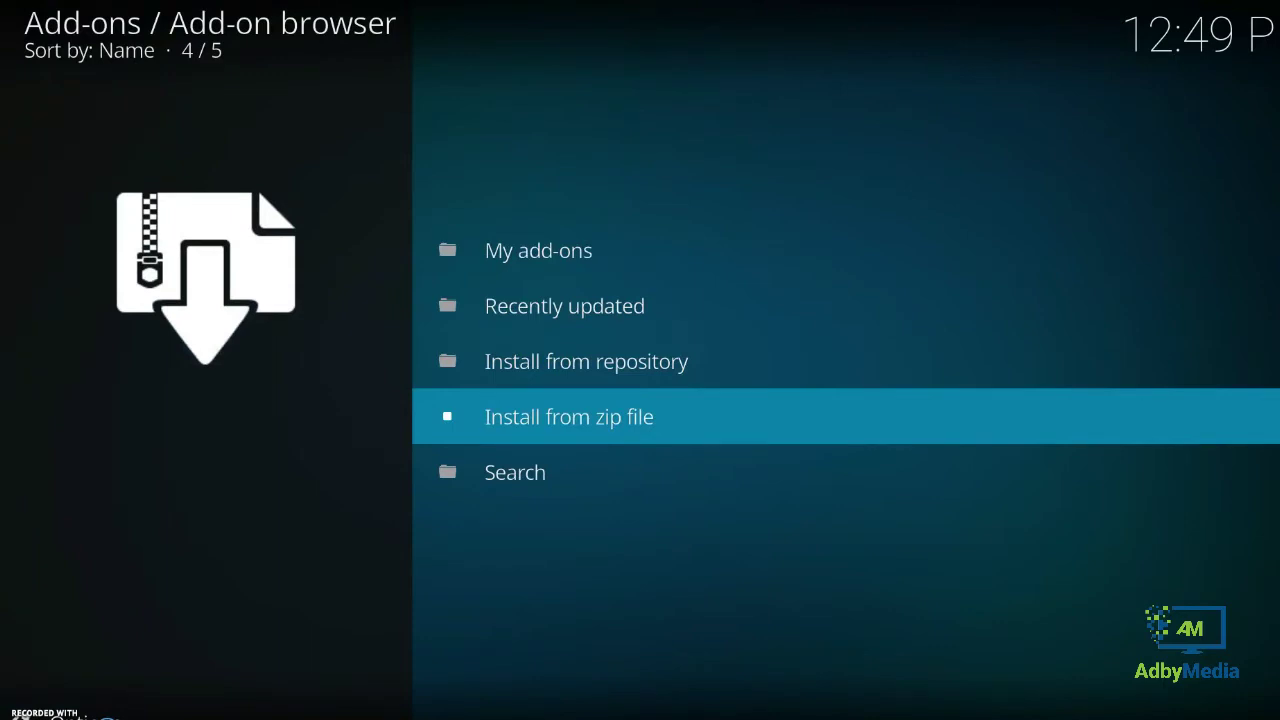
# - Install the add-on from plugin.video.everythingyoulleverneedwizard.zip in the .etyew source
pyautogui.click(703, 445)
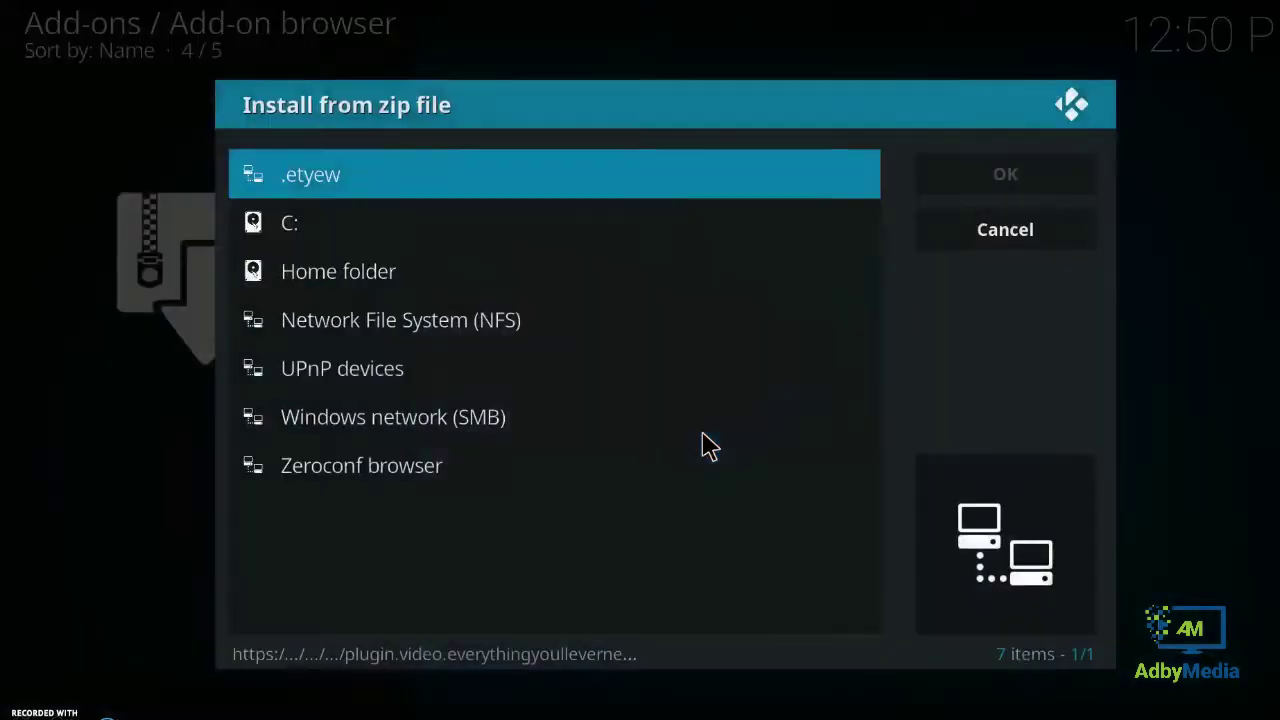
pyautogui.click(445, 174)
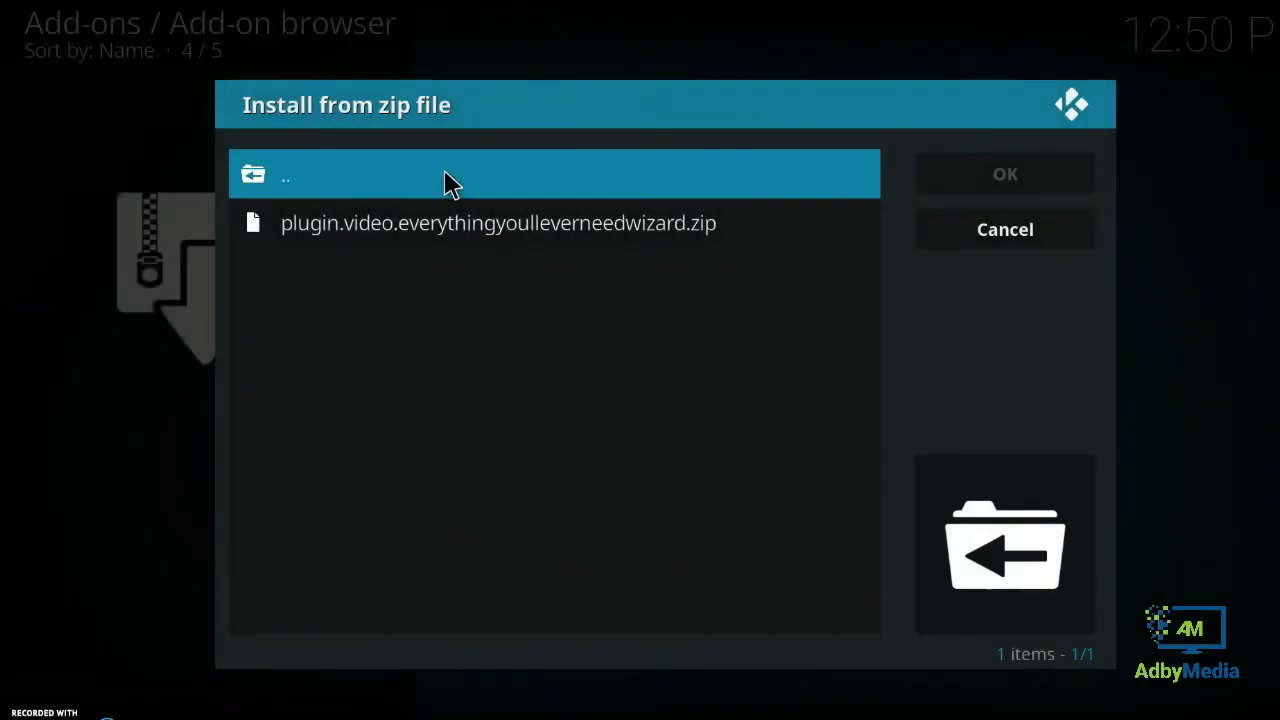
pyautogui.click(490, 222)
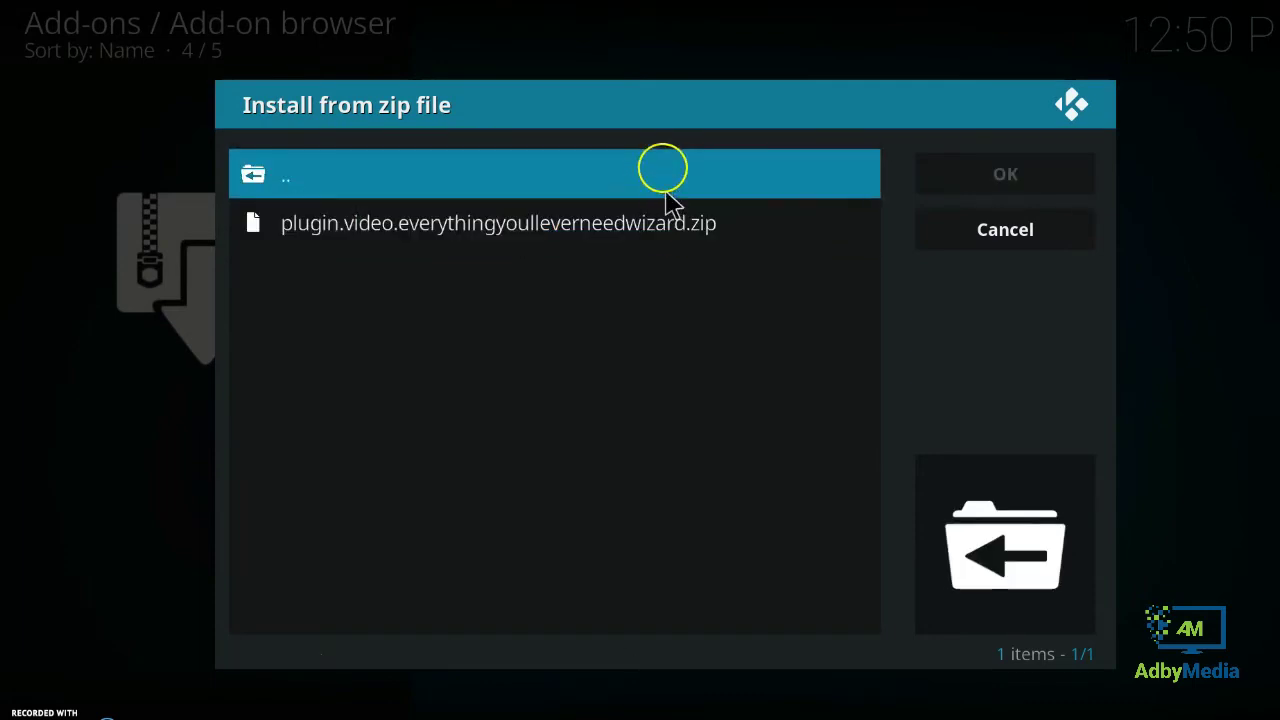
pyautogui.click(692, 221)
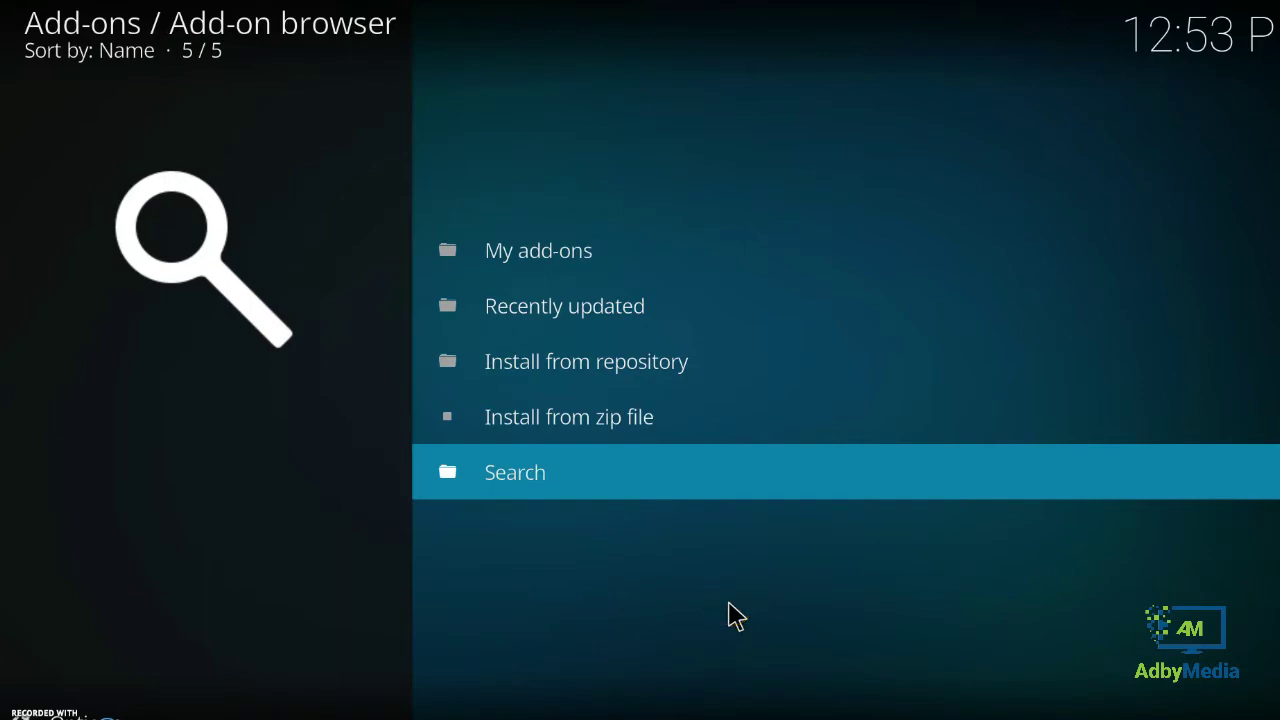
# - Return to the Add-ons section, open the Everything You'll Ever Need (Install Wizard) video add-on and run its Build Installer
pyautogui.press('BackSpace')
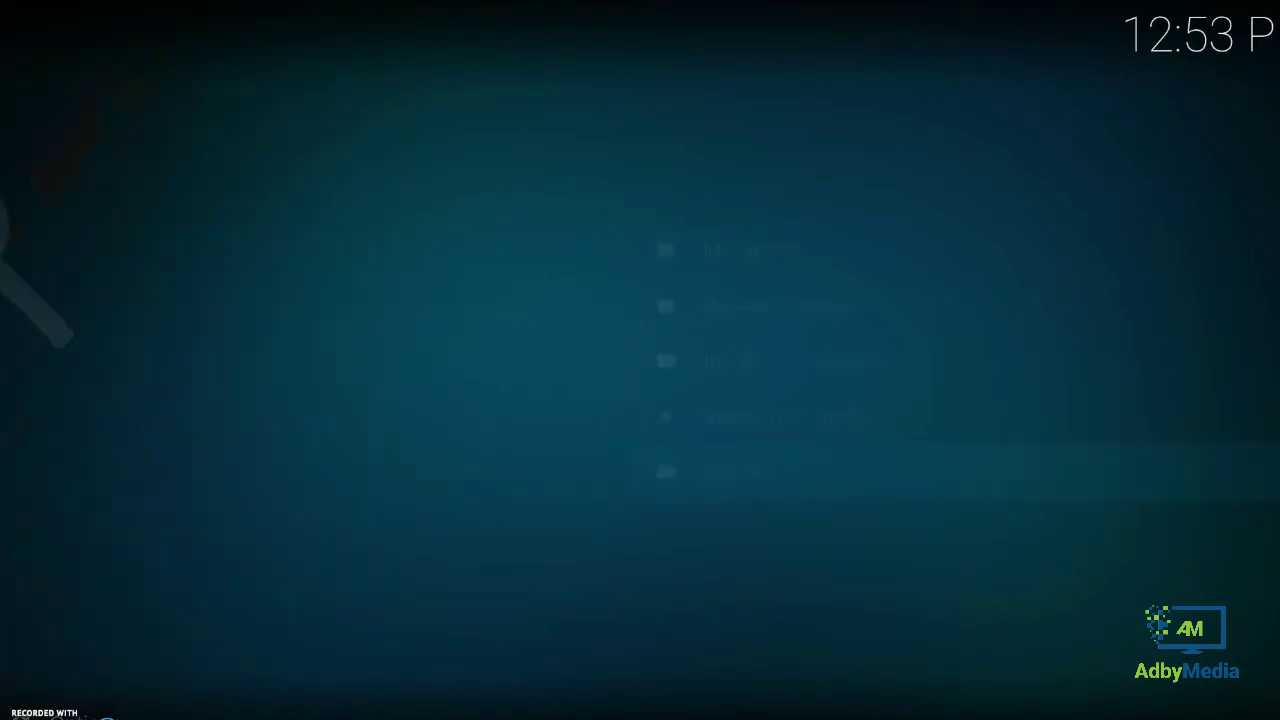
pyautogui.press('Right')
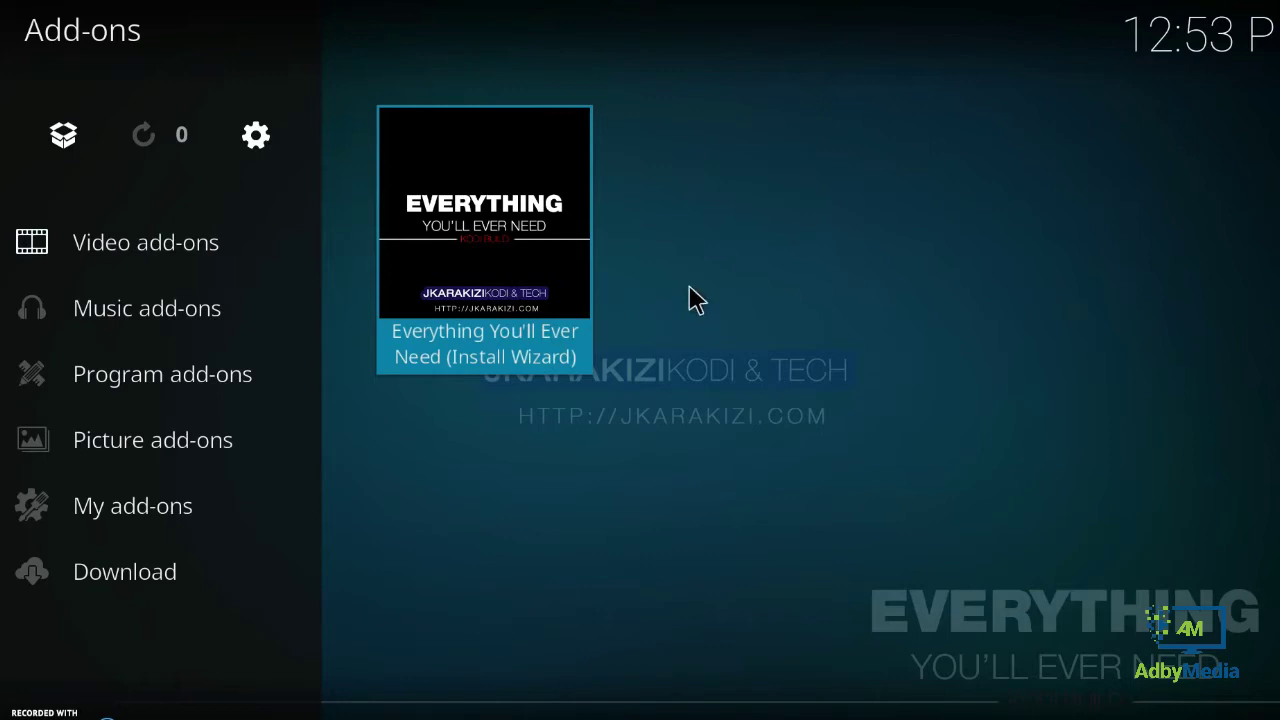
pyautogui.click(700, 300)
pyautogui.press('Return')
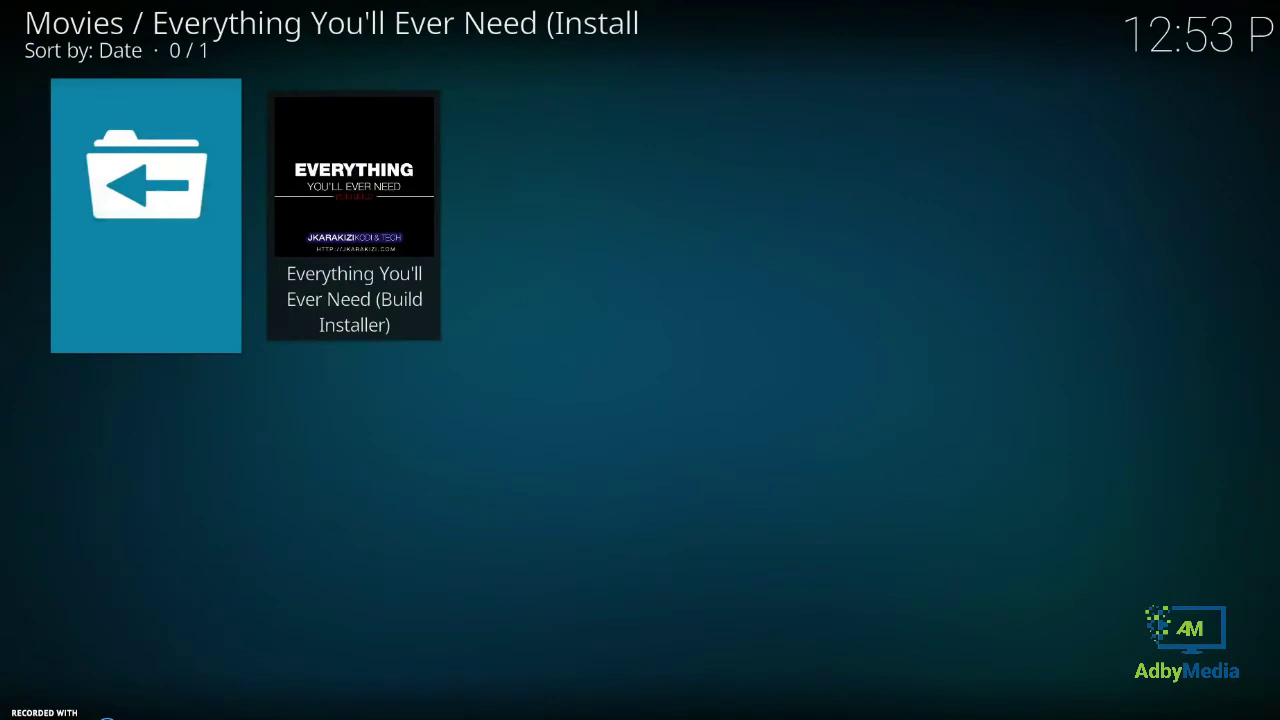
pyautogui.press('Right')
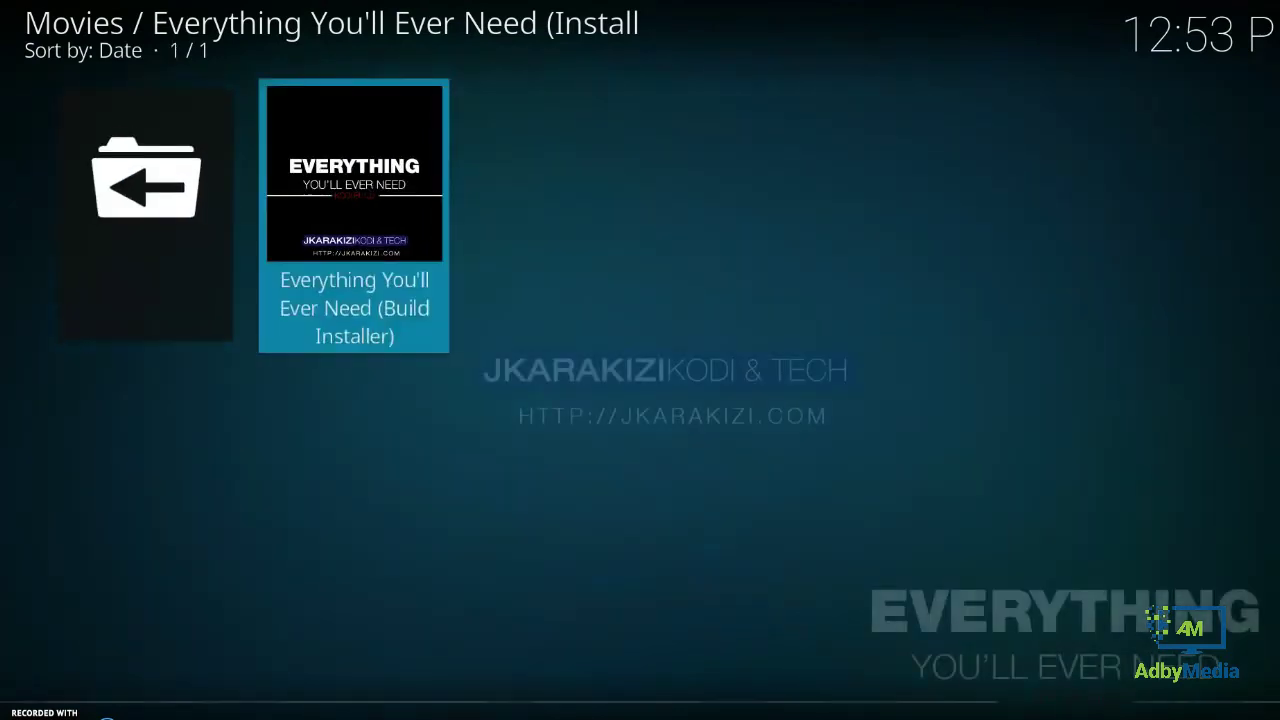
pyautogui.press('Return')
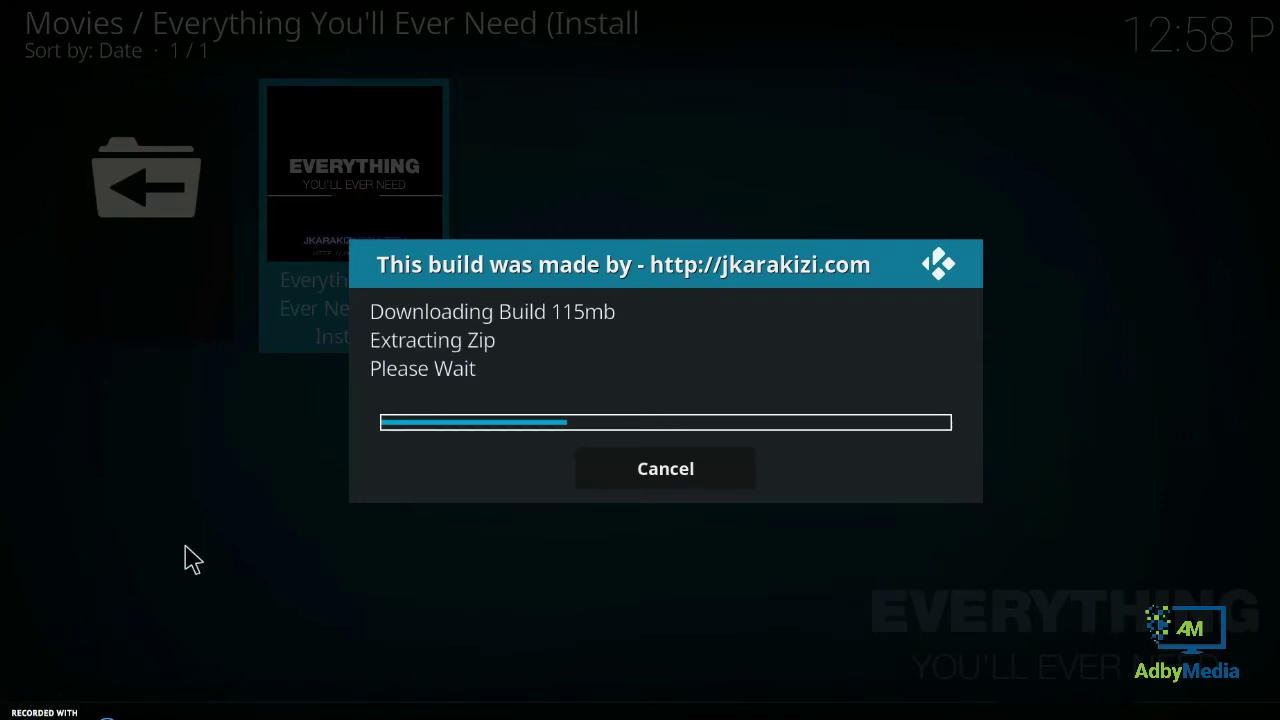
pyautogui.click(187, 549)
pyautogui.click(200, 540)
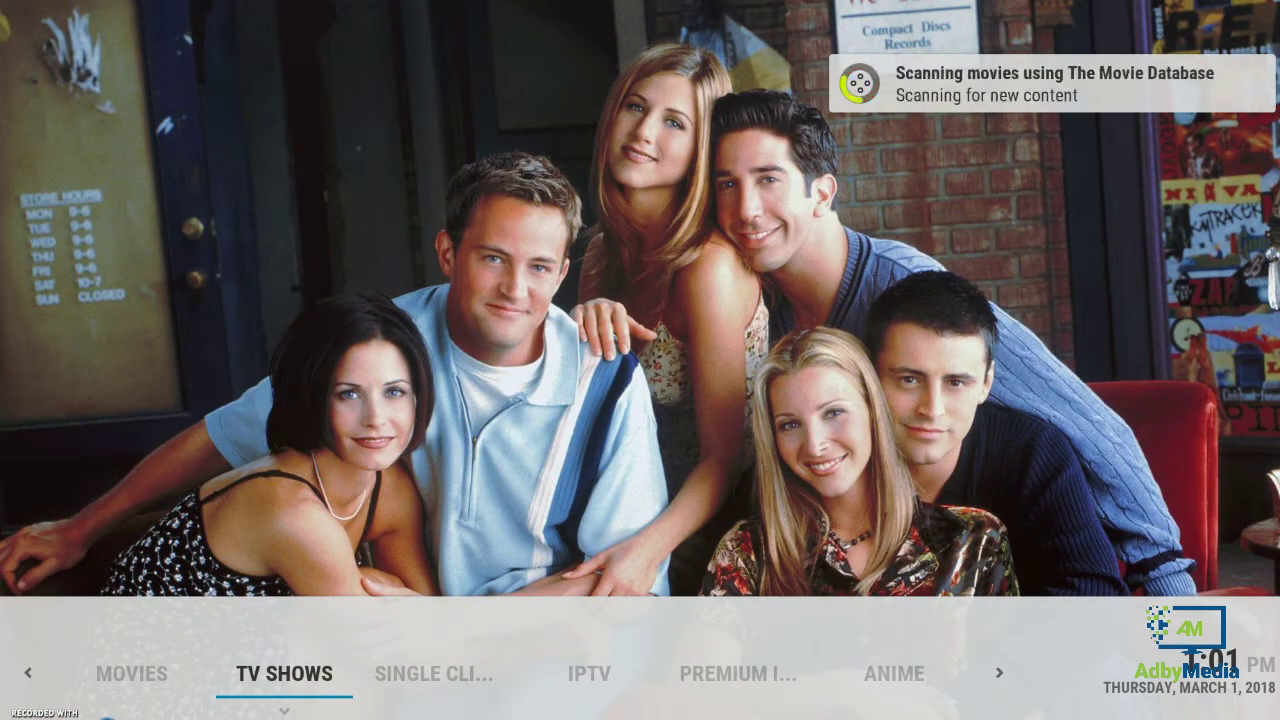
# - Look through the Single Click submenu on the home screen, and open the IPTV channel list with its options
pyautogui.press('Right')
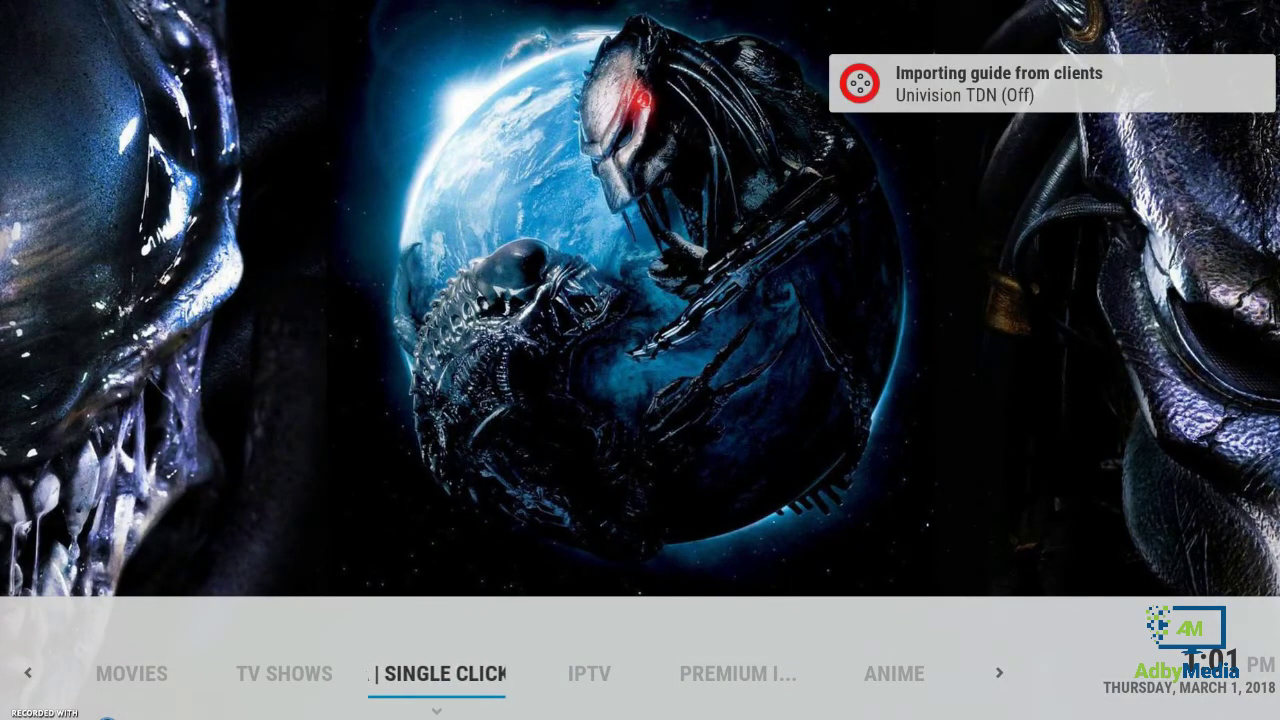
pyautogui.press('Up')
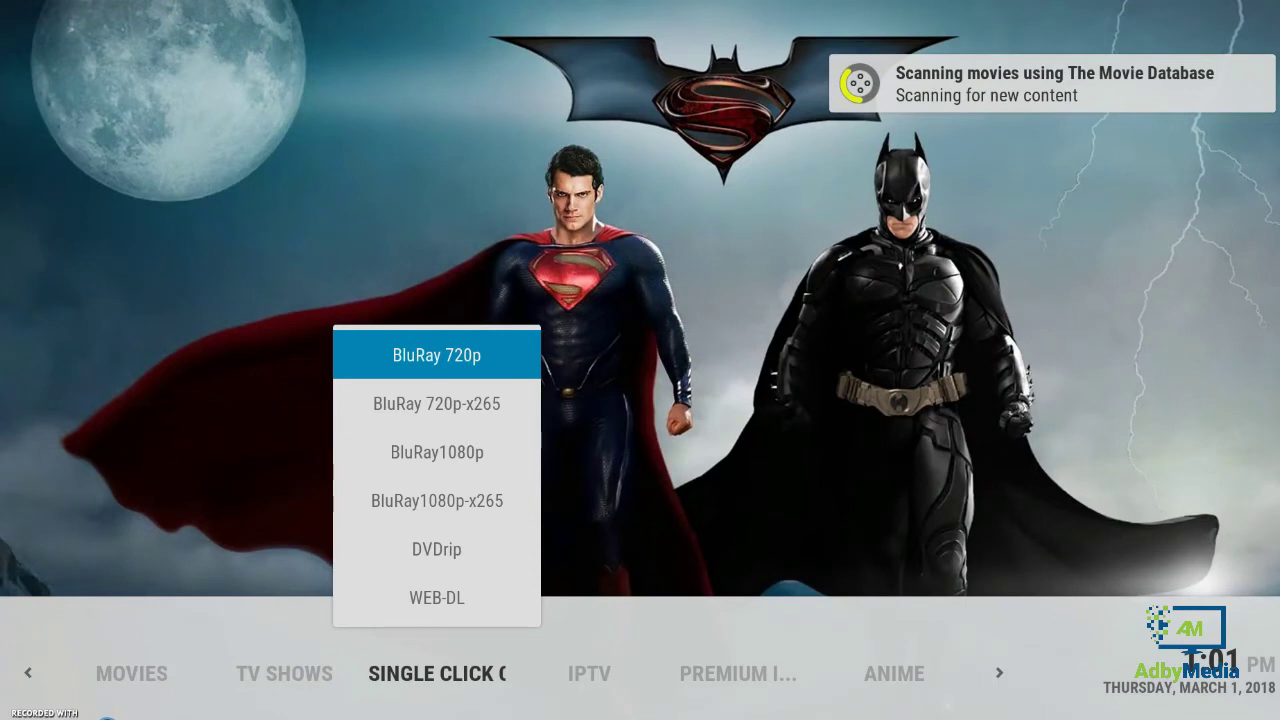
pyautogui.press('Up')
pyautogui.press('Up')
pyautogui.press('Up')
pyautogui.press('Up')
pyautogui.press('Up')
pyautogui.press('Up')
pyautogui.press('Up')
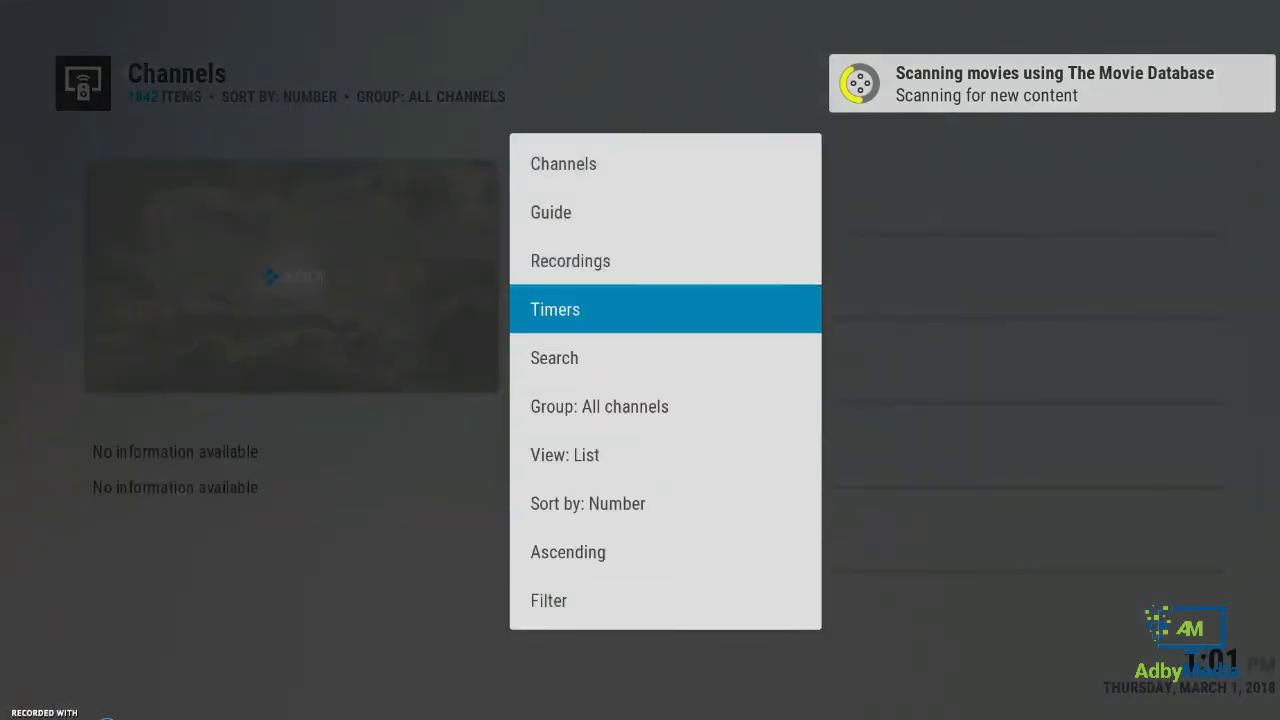
# - Review the options available for the channel list and close them
pyautogui.press('Up')
pyautogui.press('Up')
pyautogui.press('Down')
pyautogui.press('Down')
pyautogui.press('Down')
pyautogui.press('Down')
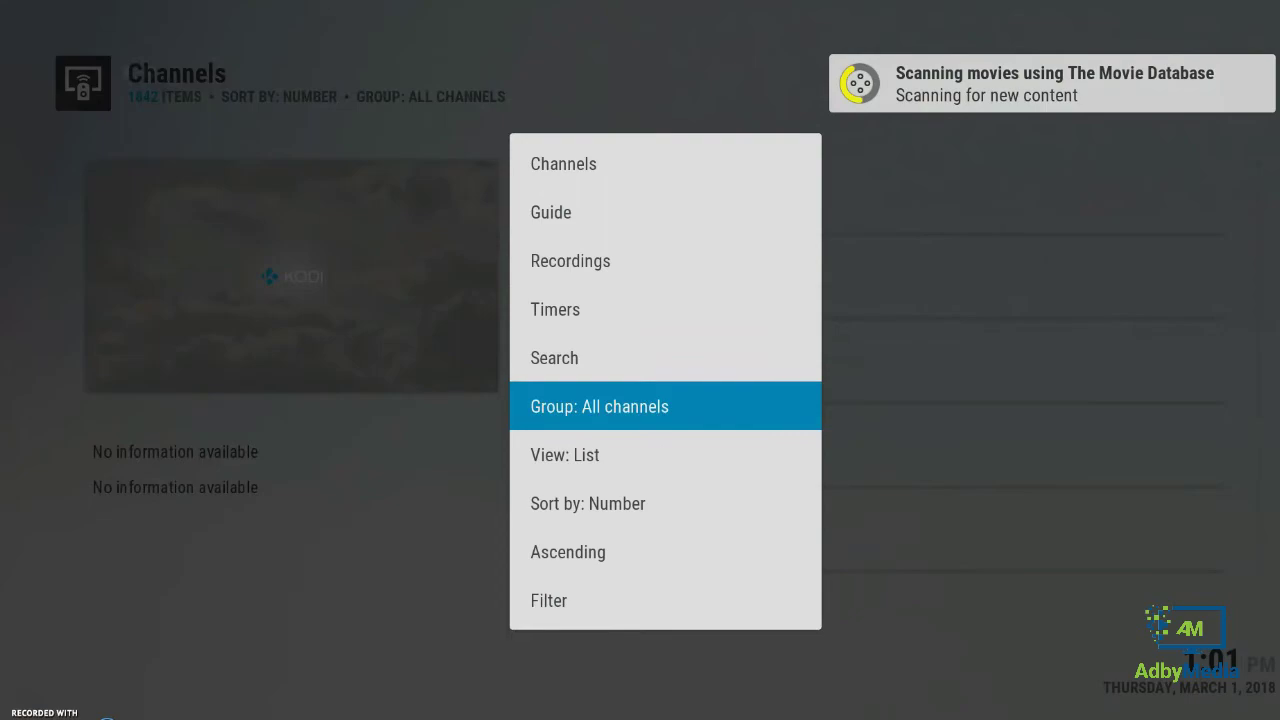
pyautogui.press('Down')
pyautogui.press('Down')
pyautogui.press('Escape')
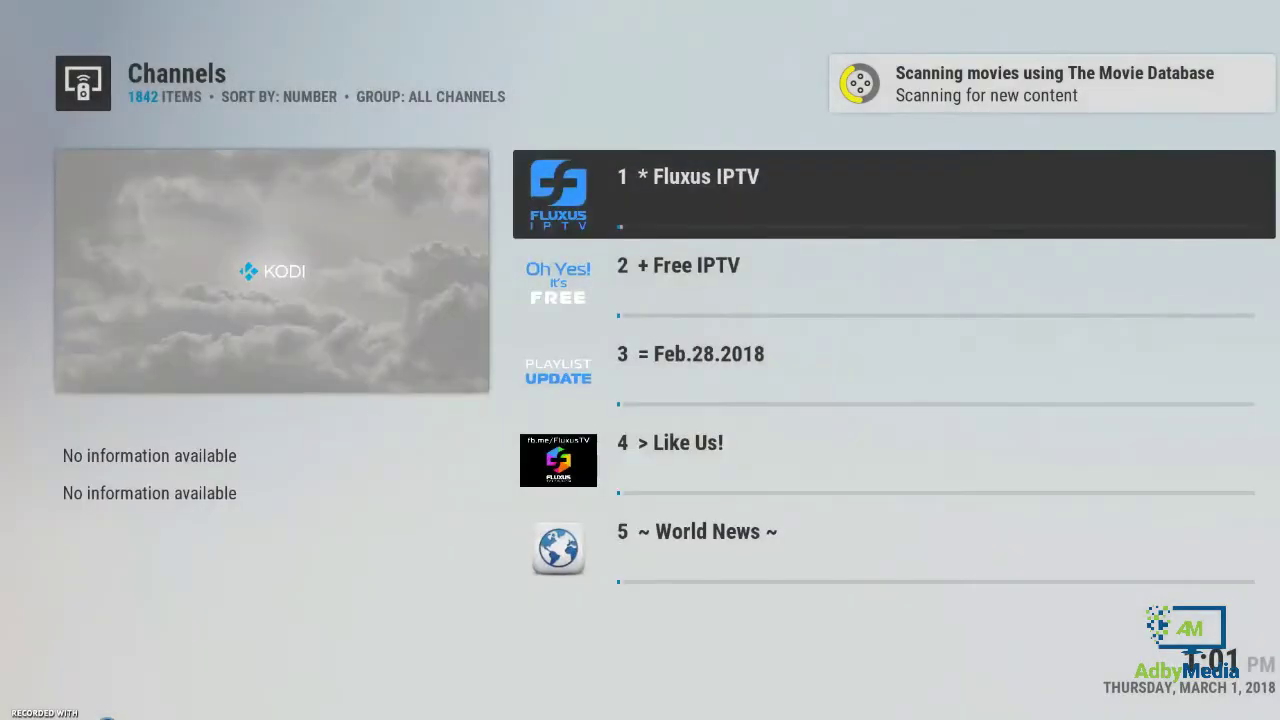
# - Browse the full channel list, wrapping round to its end and going upward through the last channels
pyautogui.press('Down')
pyautogui.press('Up')
pyautogui.press('Up')
pyautogui.press('Up')
pyautogui.press('Up')
pyautogui.press('Up')
pyautogui.press('Up')
pyautogui.press('Up')
pyautogui.press('Up')
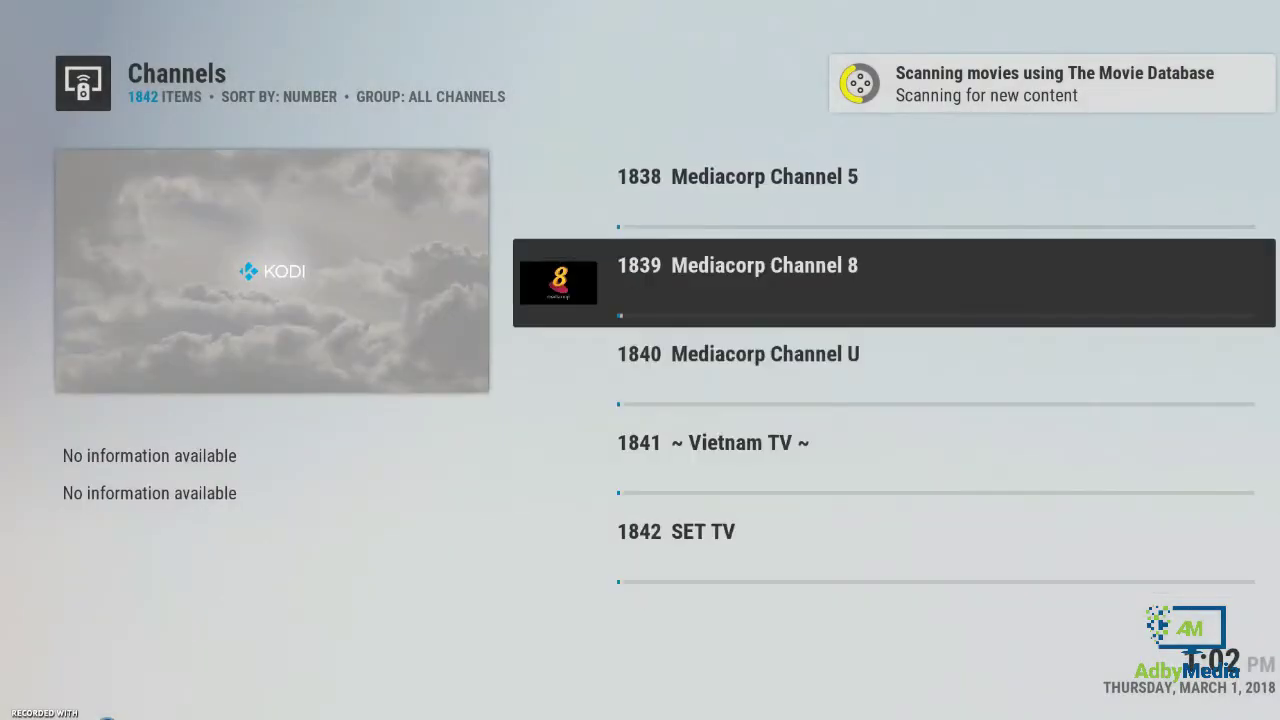
pyautogui.press('Up')
pyautogui.press('Up')
pyautogui.press('Up')
pyautogui.press('Up')
pyautogui.press('Up')
pyautogui.press('Up')
pyautogui.press('Up')
pyautogui.press('Up')
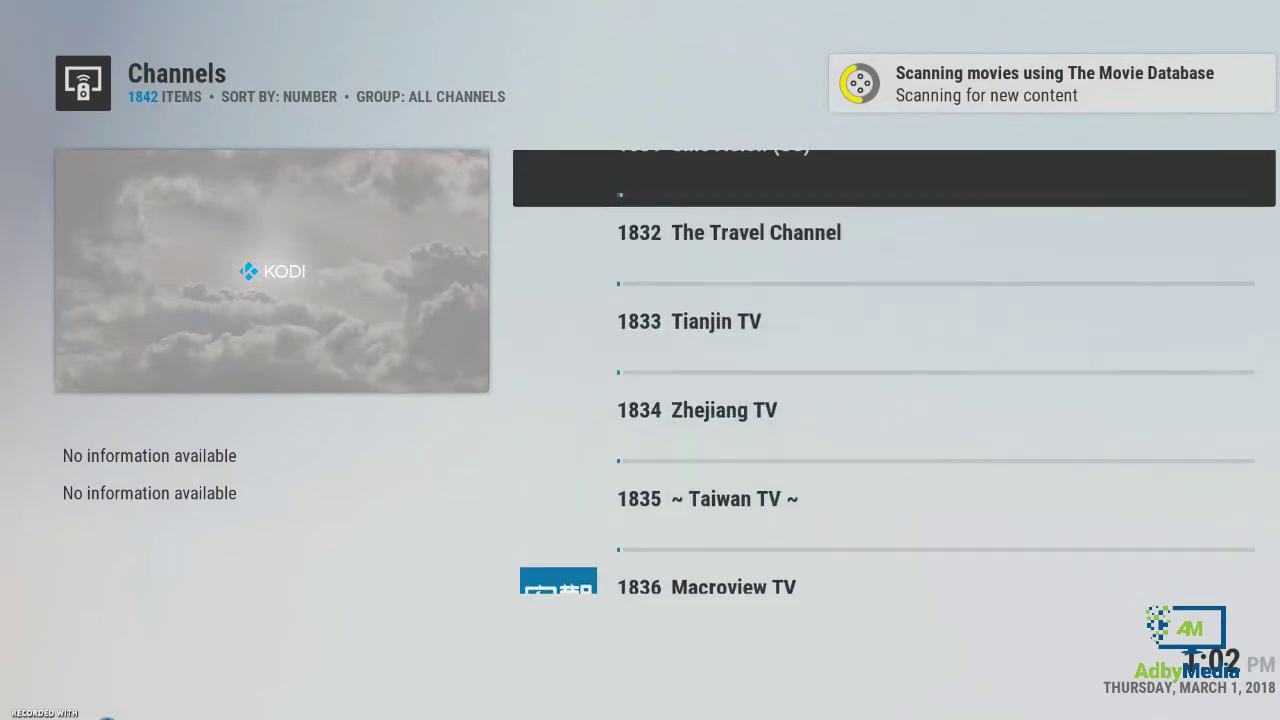
pyautogui.press('Up')
pyautogui.press('Up')
pyautogui.press('Up')
pyautogui.press('Up')
# - Switch the view of the channel list to Cards in its options
pyautogui.press('c')
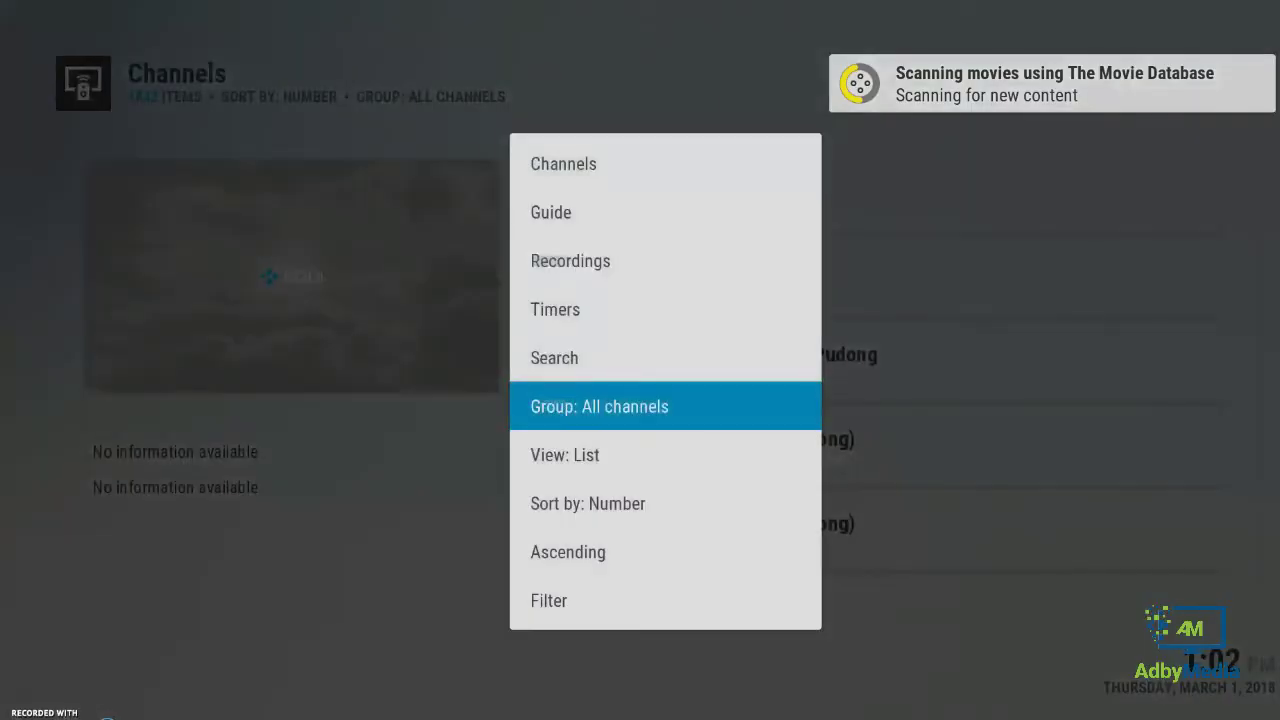
pyautogui.press('Up')
pyautogui.press('Up')
pyautogui.press('Up')
pyautogui.press('Up')
pyautogui.press('Up')
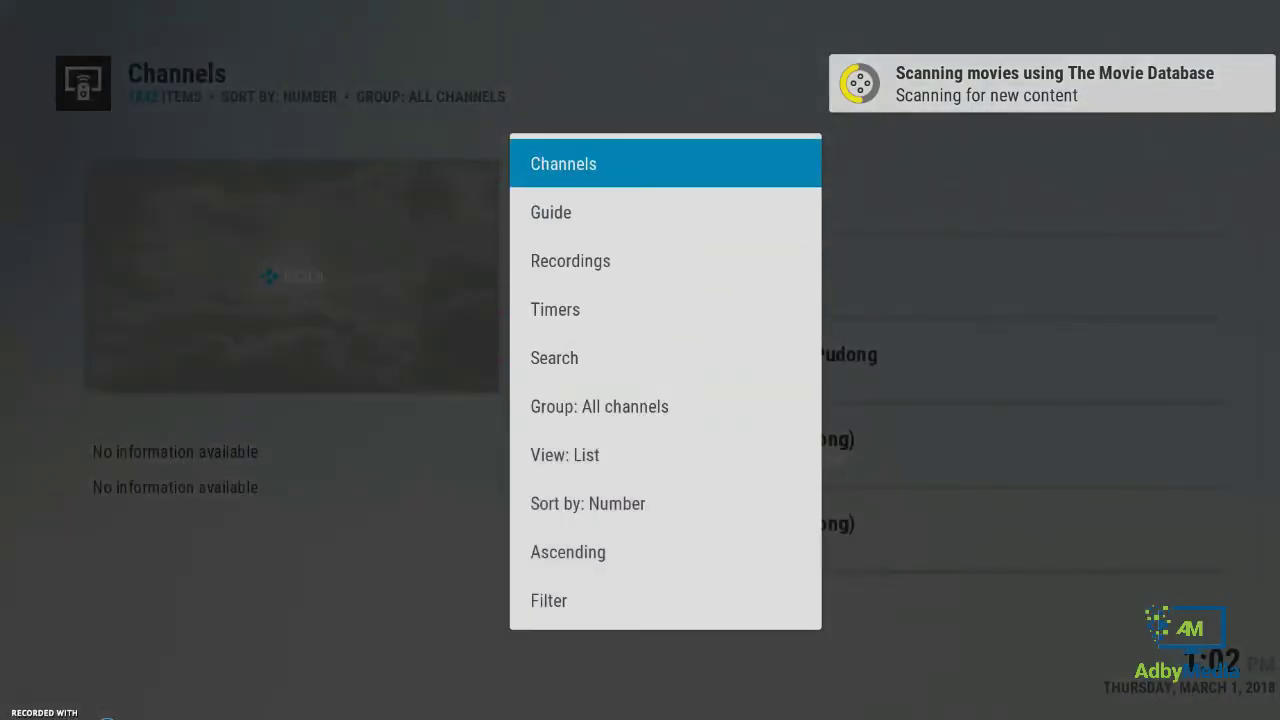
pyautogui.press('Down')
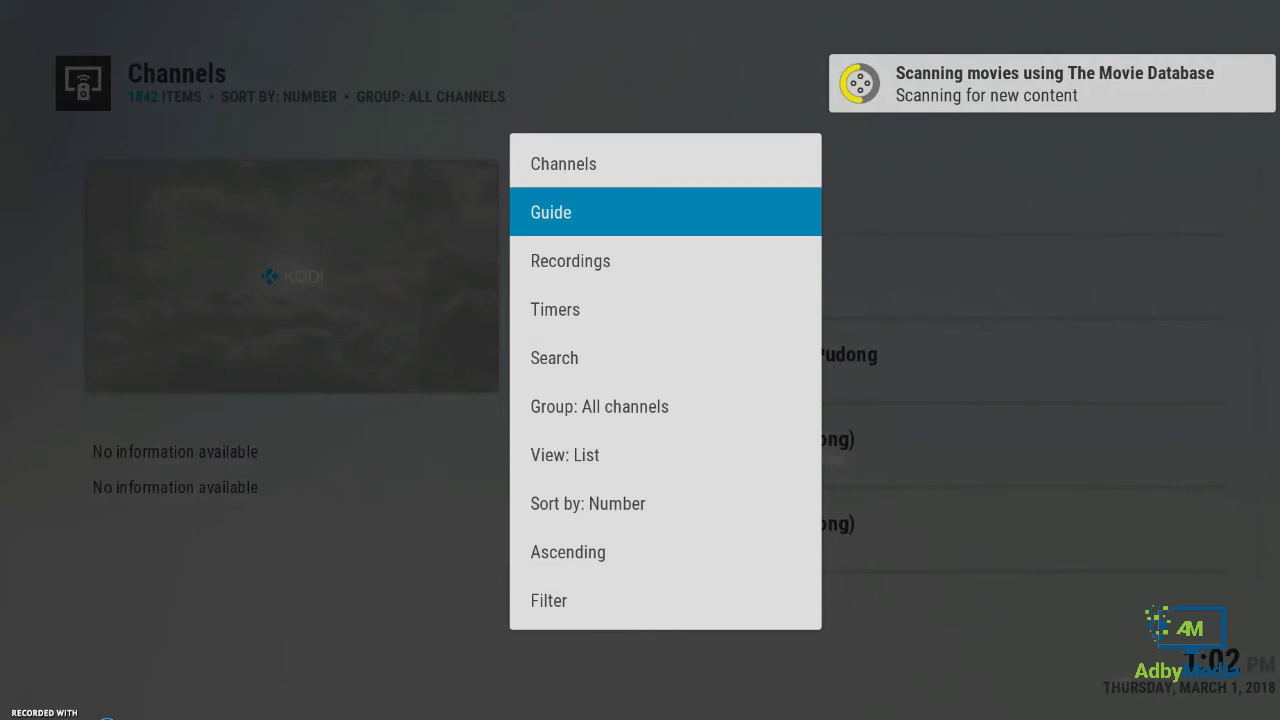
pyautogui.press('Down')
pyautogui.press('Down')
pyautogui.press('Down')
pyautogui.press('Down')
pyautogui.press('Down')
pyautogui.press('Return')
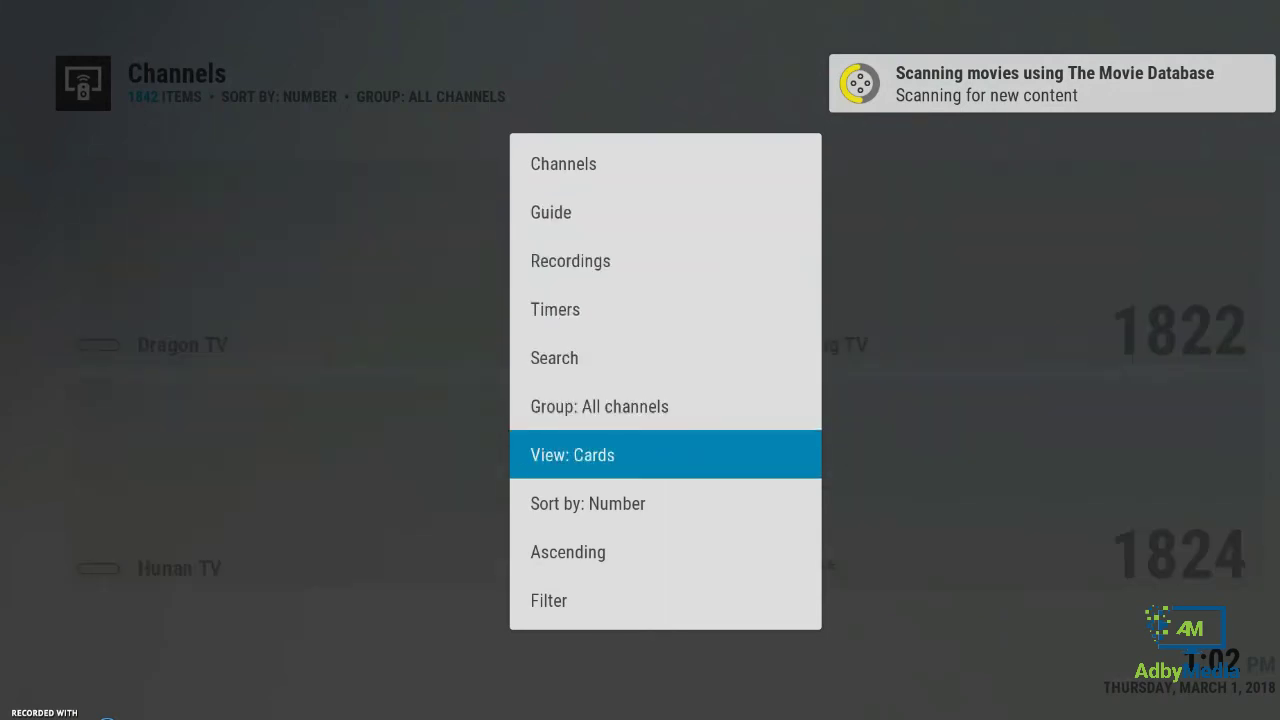
pyautogui.press('Return')
pyautogui.press('Return')
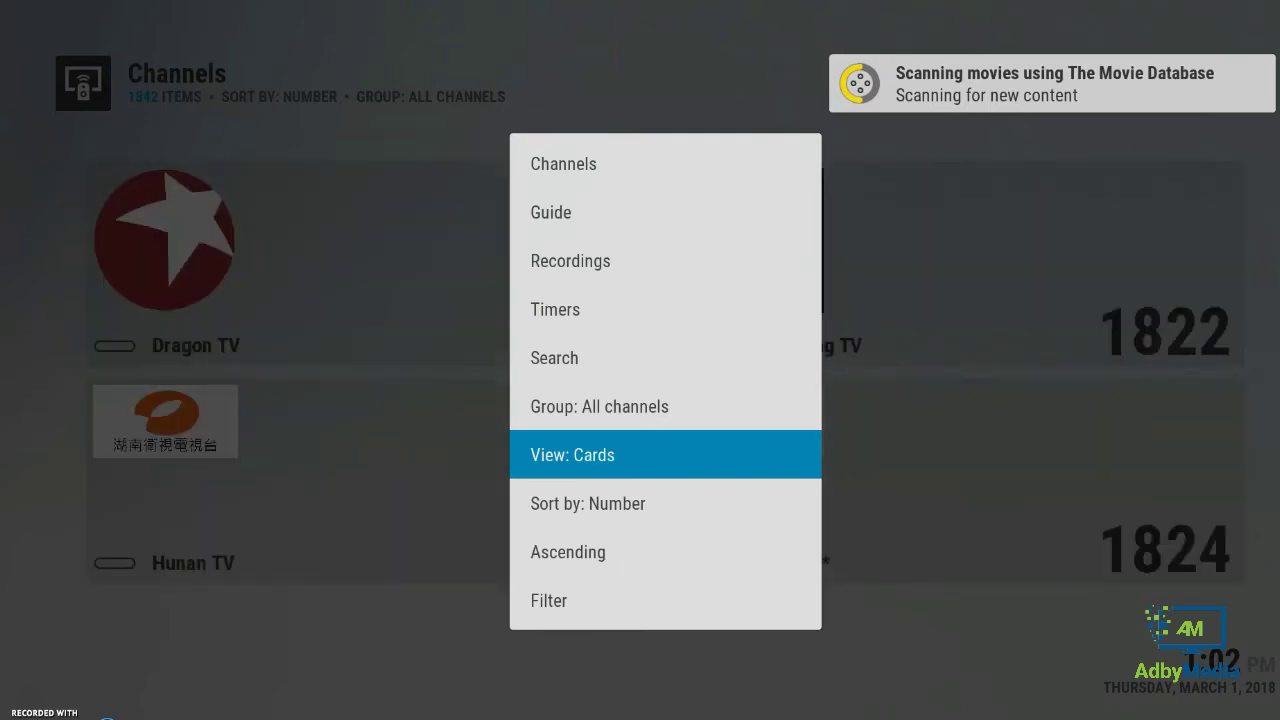
# - Open the TV guide from the channel list's options
pyautogui.press('Up')
pyautogui.press('Up')
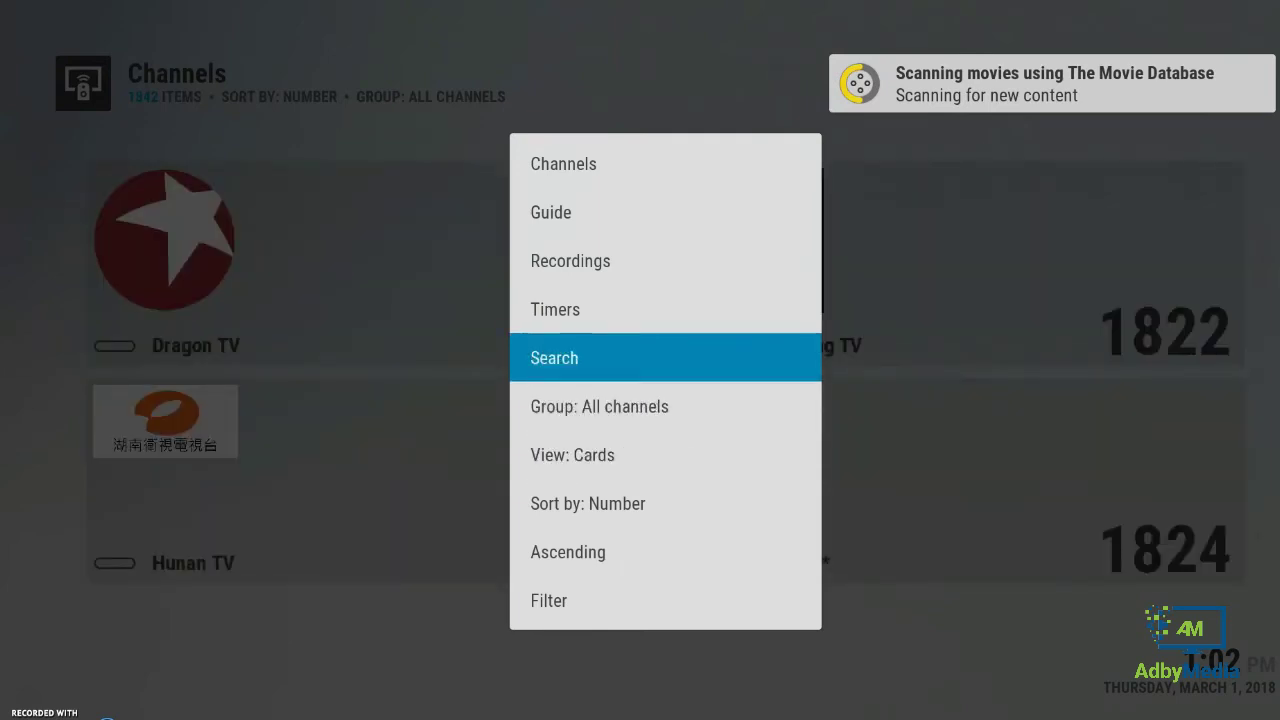
pyautogui.press('Up')
pyautogui.press('Up')
pyautogui.press('Up')
pyautogui.press('Return')
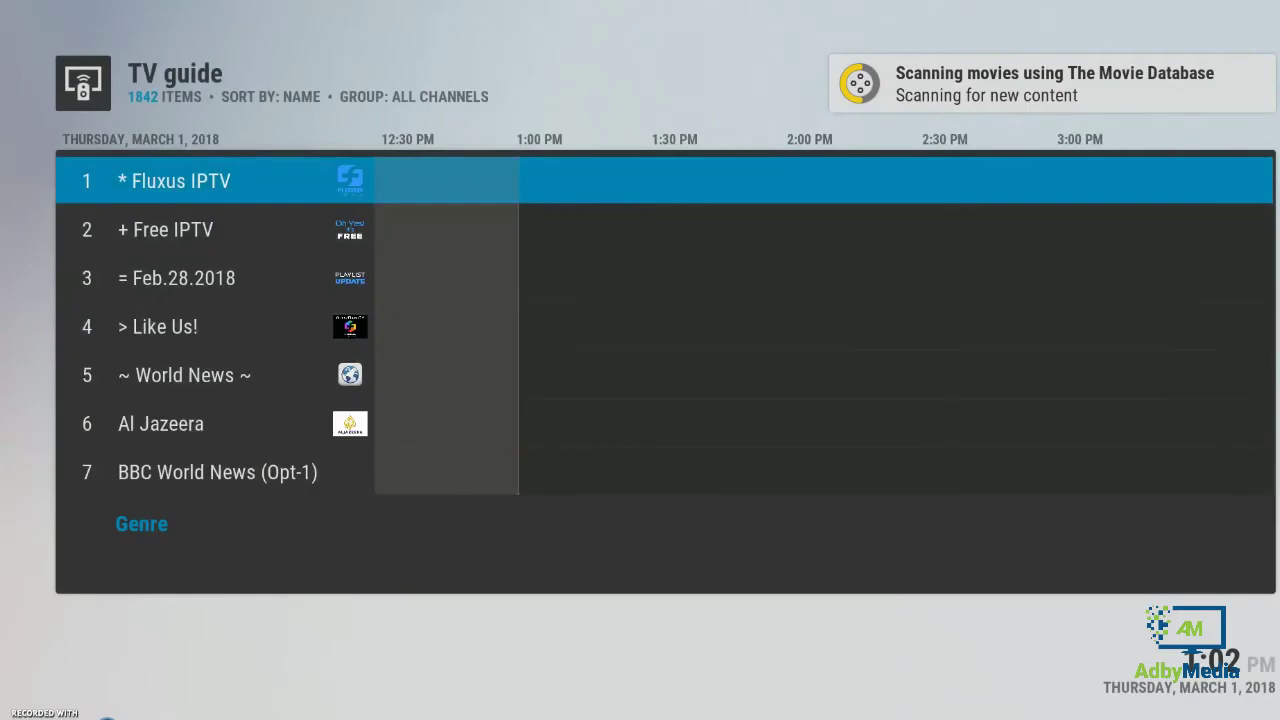
# - Browse the channels in the TV guide from Fluxus IPTV down to Classic Arts Showcase
pyautogui.press('Down')
pyautogui.press('Up')
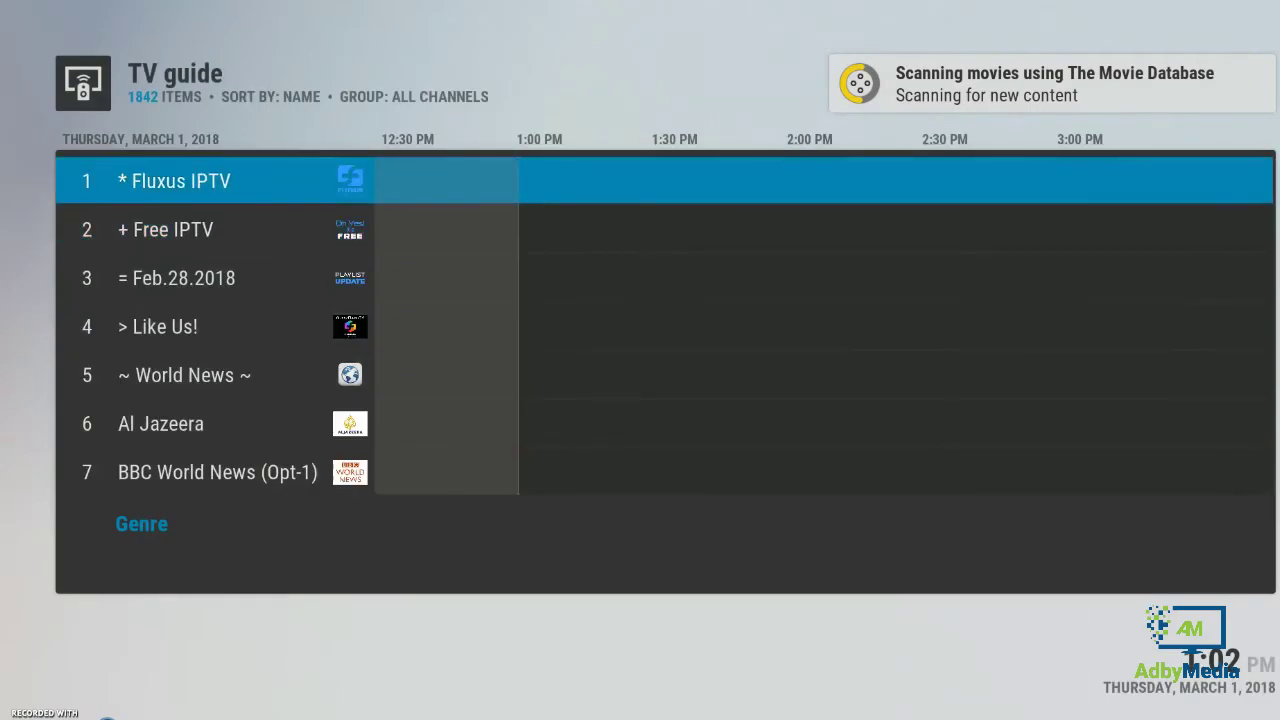
pyautogui.press('Down')
pyautogui.press('Down')
pyautogui.press('Down')
pyautogui.press('Down')
pyautogui.press('Down')
pyautogui.press('Down')
pyautogui.press('Down')
pyautogui.press('Down')
pyautogui.press('Down')
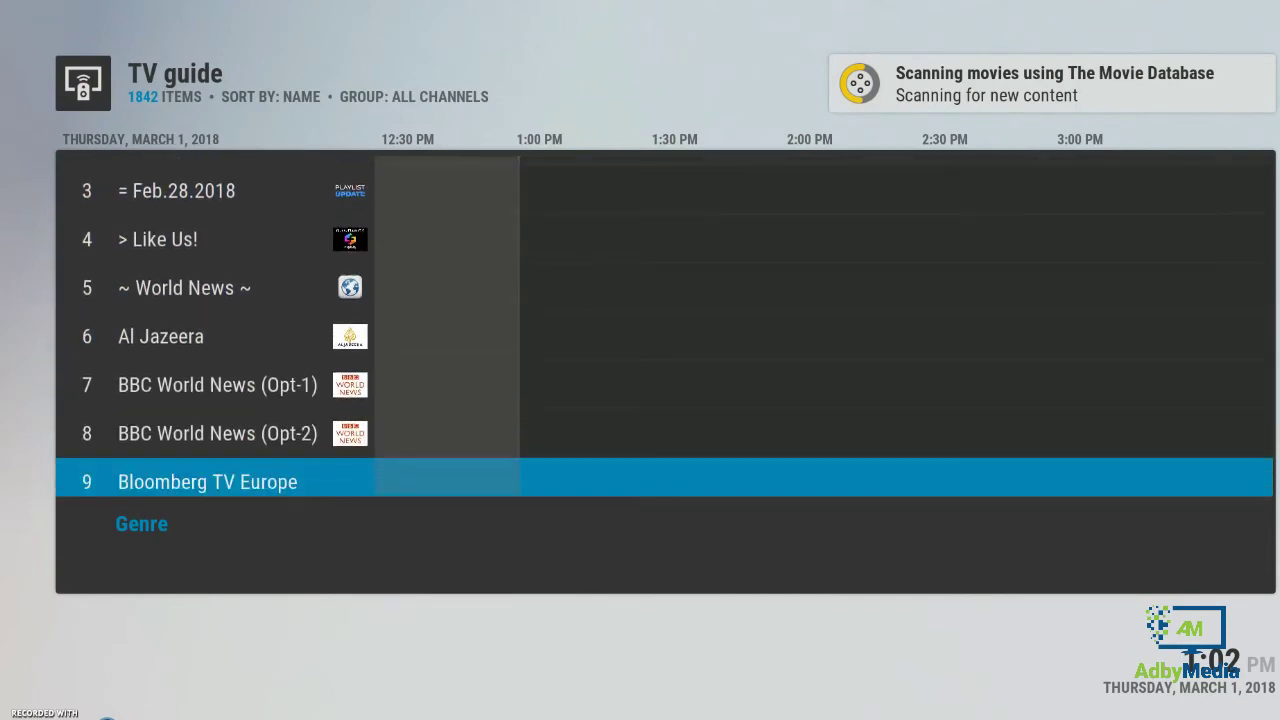
pyautogui.press('Down')
pyautogui.press('Down')
pyautogui.press('Down')
pyautogui.press('Down')
pyautogui.press('Down')
pyautogui.press('Down')
pyautogui.press('Down')
pyautogui.press('Down')
pyautogui.press('Down')
pyautogui.press('Down')
pyautogui.press('Down')
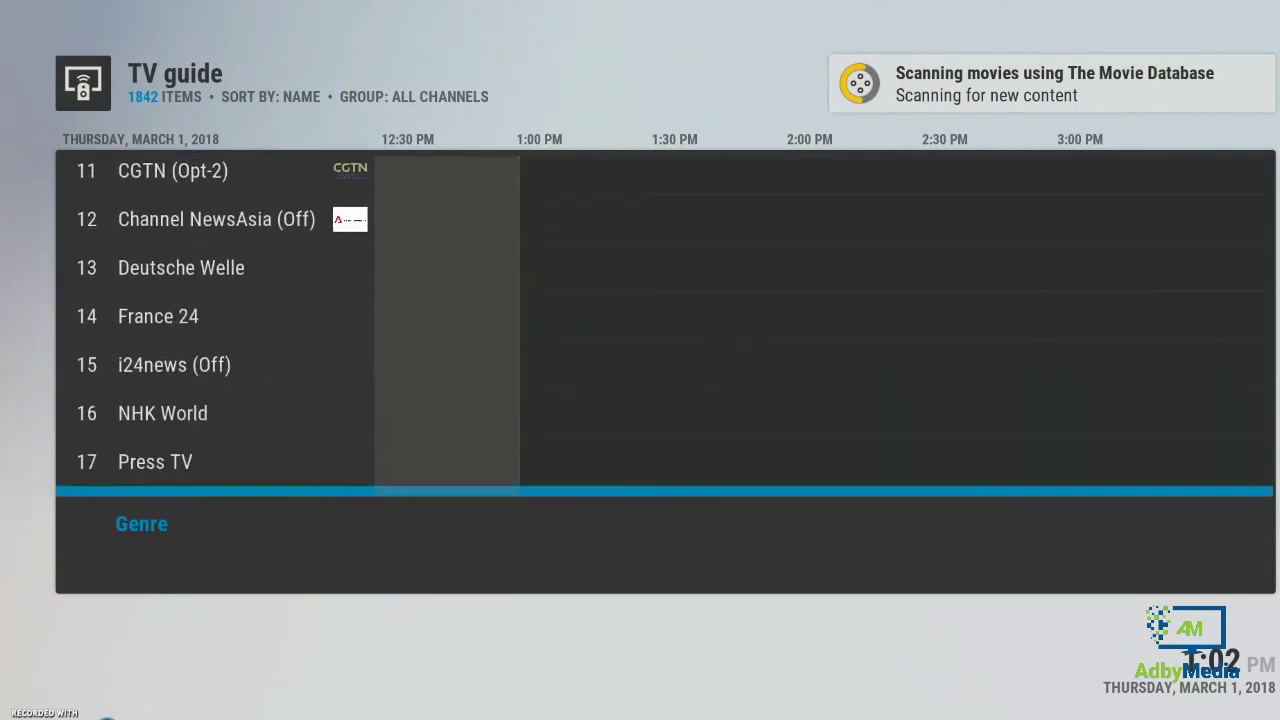
pyautogui.press('Down')
pyautogui.press('Down')
pyautogui.press('Down')
pyautogui.press('Down')
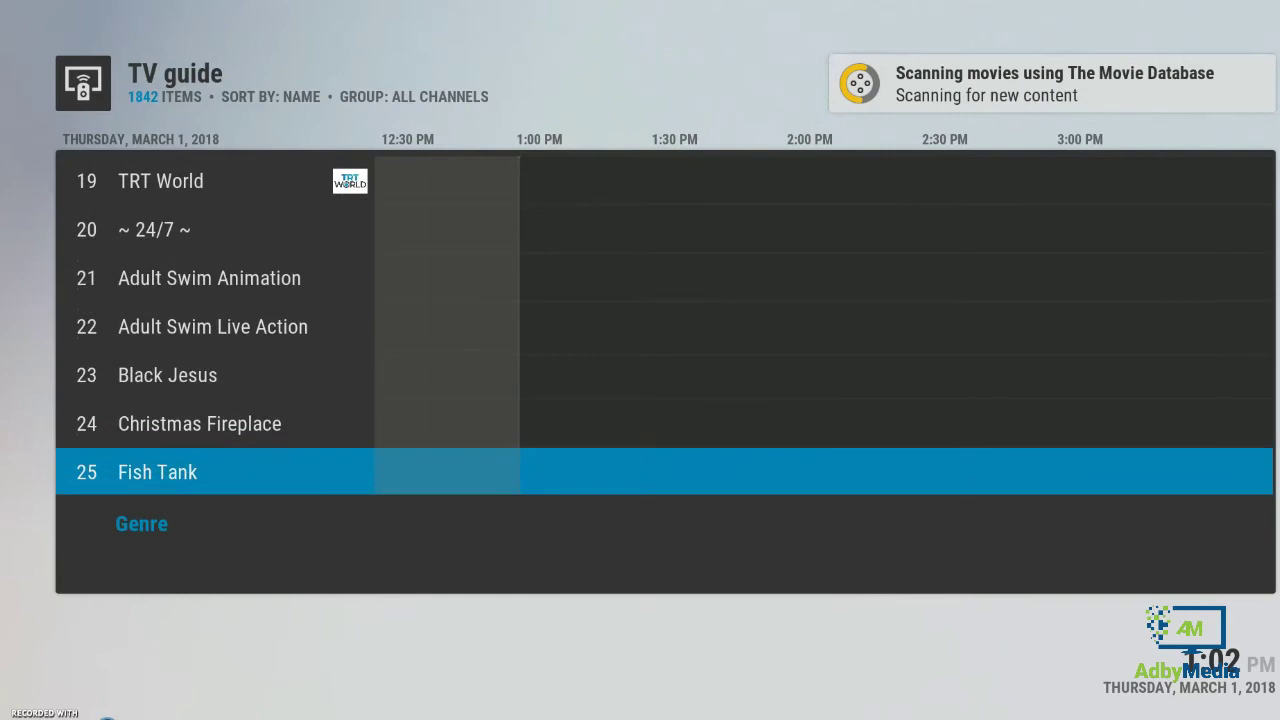
pyautogui.press('Up')
pyautogui.press('Up')
pyautogui.press('Up')
pyautogui.press('Up')
pyautogui.press('Down')
pyautogui.press('Down')
pyautogui.press('Down')
pyautogui.press('Down')
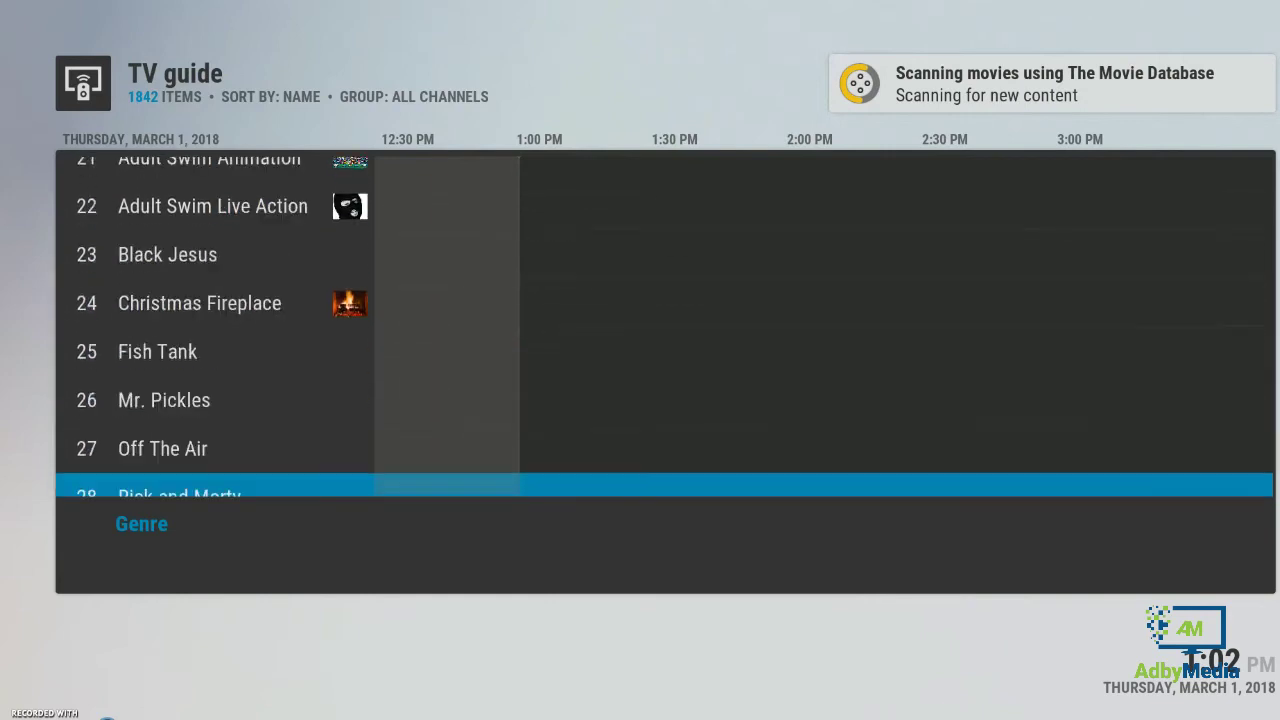
pyautogui.press('Down')
pyautogui.press('Down')
pyautogui.press('Down')
pyautogui.press('Down')
pyautogui.press('Down')
pyautogui.press('Down')
pyautogui.press('Down')
pyautogui.press('Down')
pyautogui.press('Down')
pyautogui.press('Down')
pyautogui.press('Down')
pyautogui.press('Down')
pyautogui.press('Down')
pyautogui.press('Down')
pyautogui.press('Down')
pyautogui.press('Down')
pyautogui.press('Down')
pyautogui.press('Down')
pyautogui.press('Down')
pyautogui.press('Down')
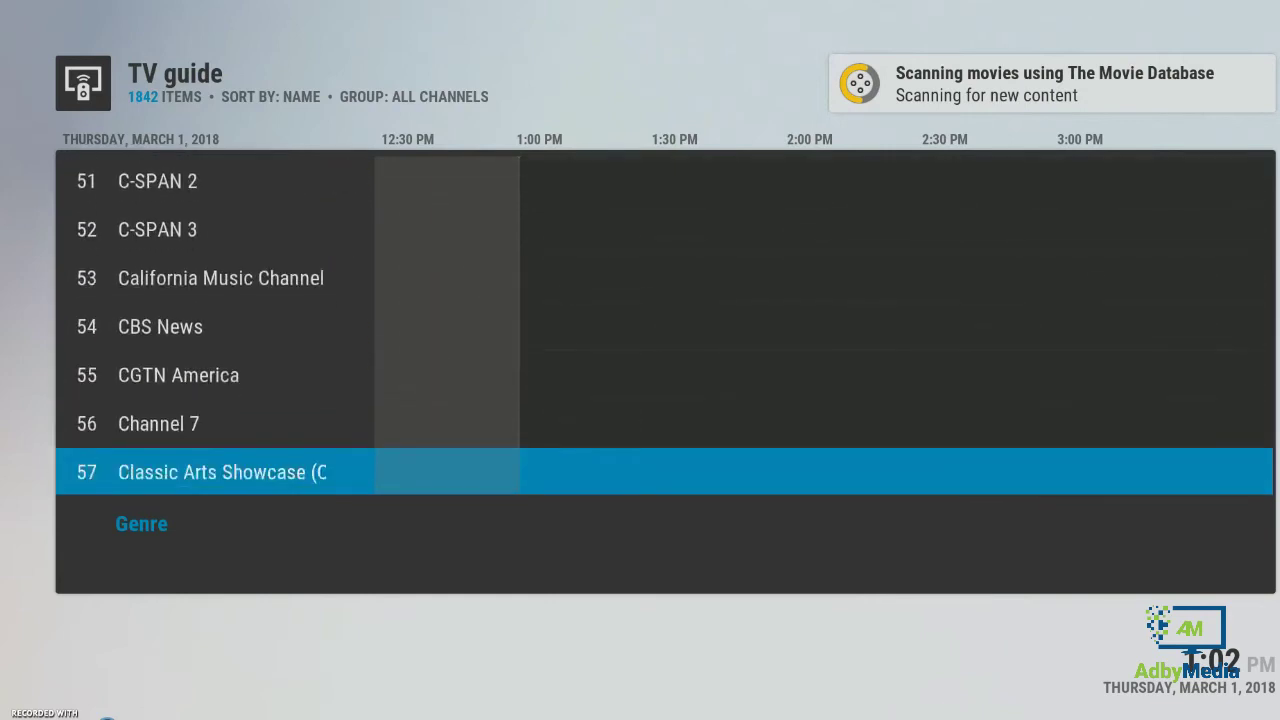
# - Select Channel 7 in the TV guide and open it
pyautogui.press('Up')
pyautogui.press('Up')
pyautogui.press('Down')
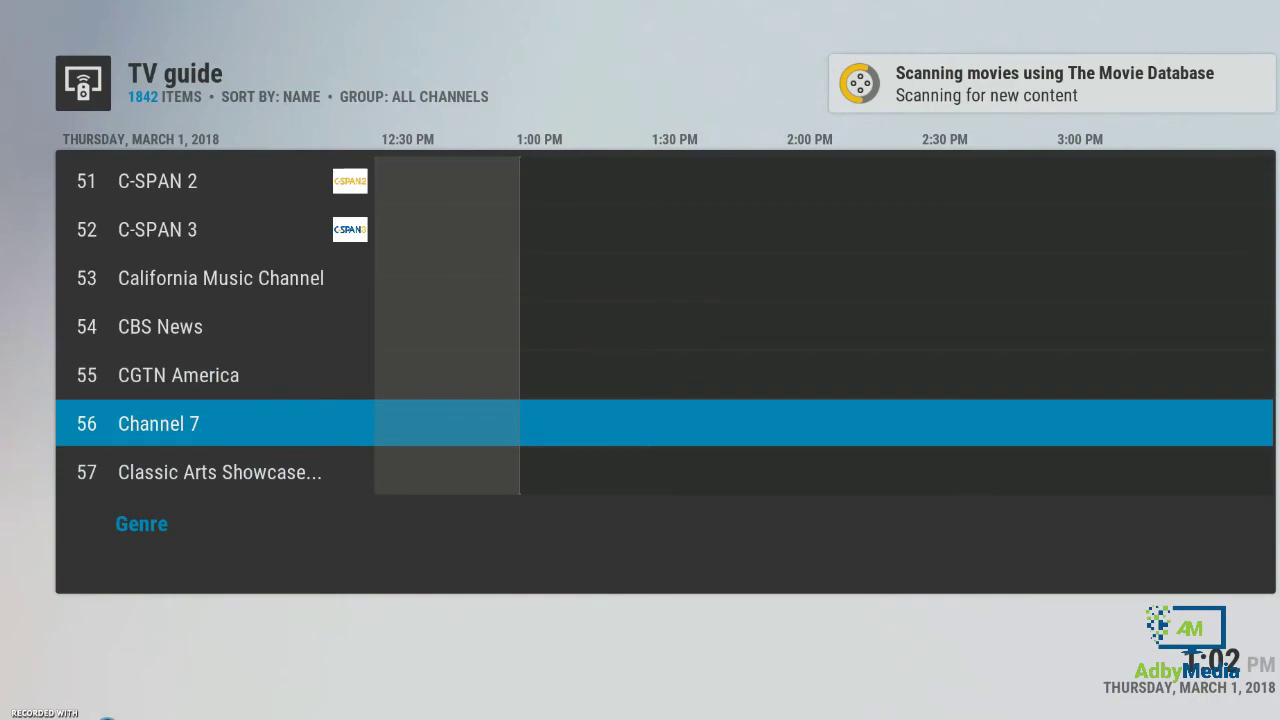
pyautogui.press('Return')
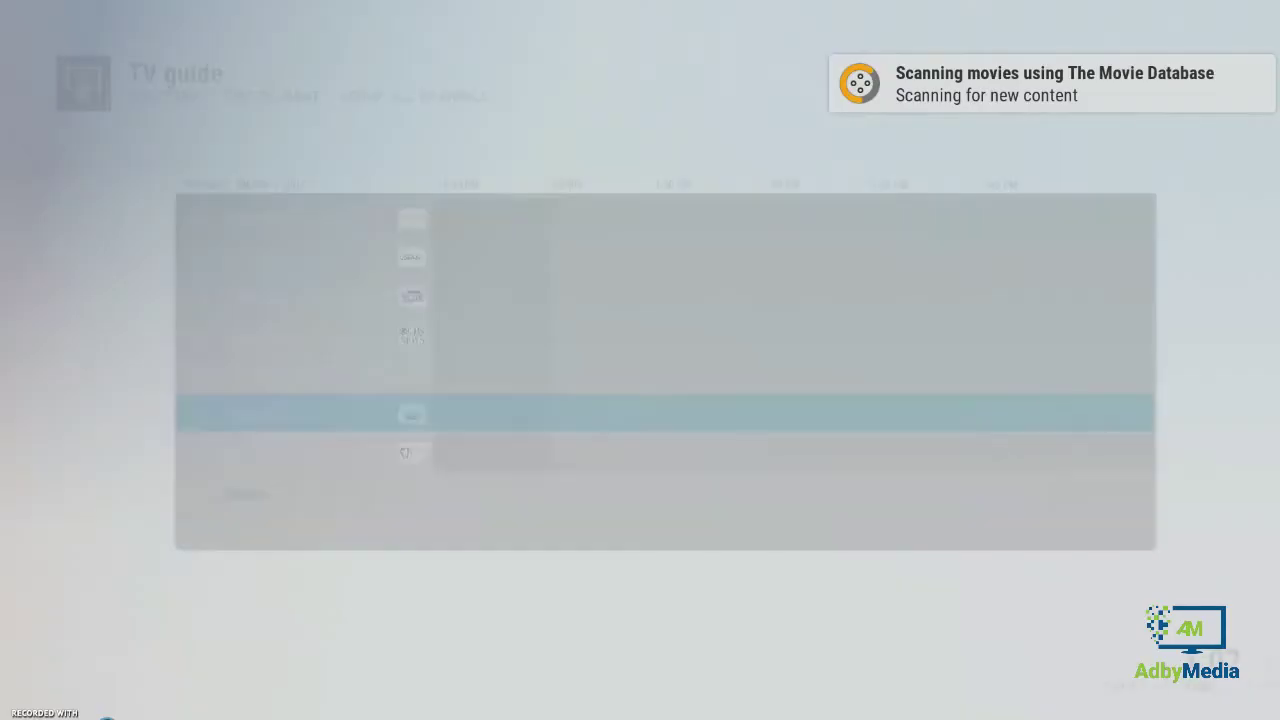
# - Continue browsing the TV guide past Channel 7 down to the Golf Channel entries
pyautogui.press('Down')
pyautogui.press('Down')
pyautogui.press('Down')
pyautogui.press('Down')
pyautogui.press('Down')
pyautogui.press('Down')
pyautogui.press('Down')
pyautogui.press('Down')
pyautogui.press('Down')
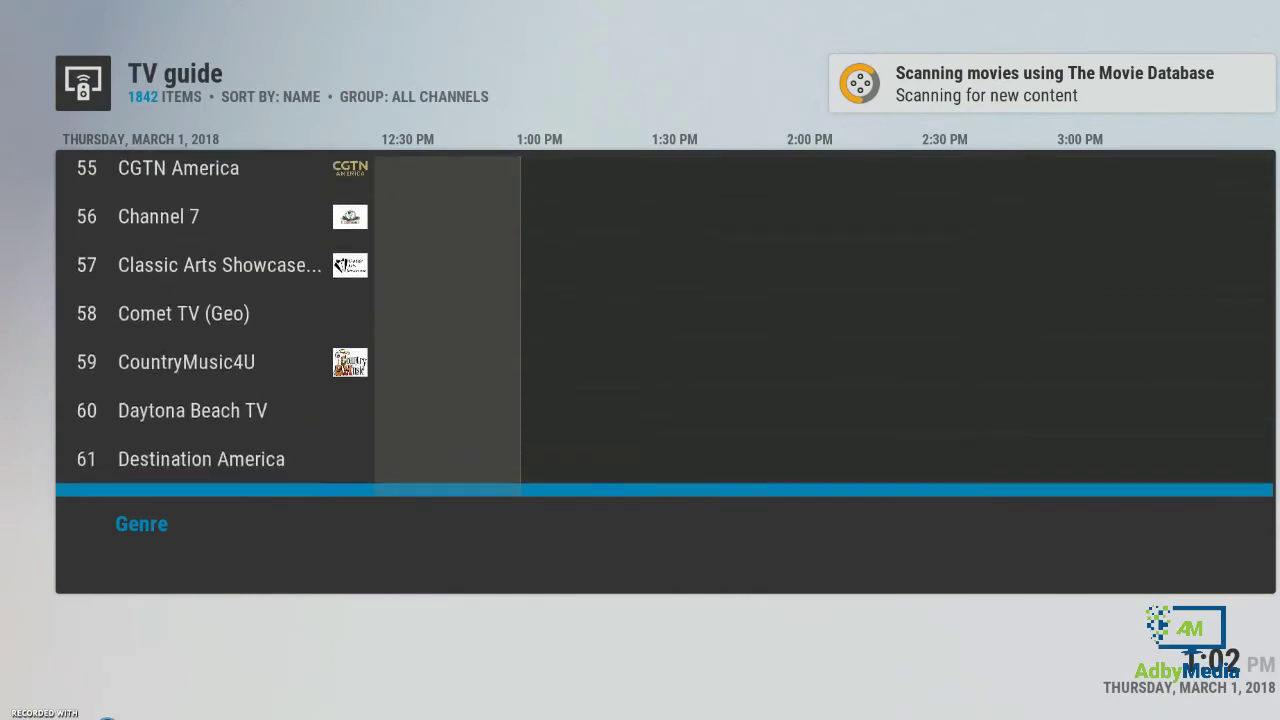
pyautogui.press('Down')
pyautogui.press('Down')
pyautogui.press('Down')
pyautogui.press('Down')
pyautogui.press('Down')
pyautogui.press('Down')
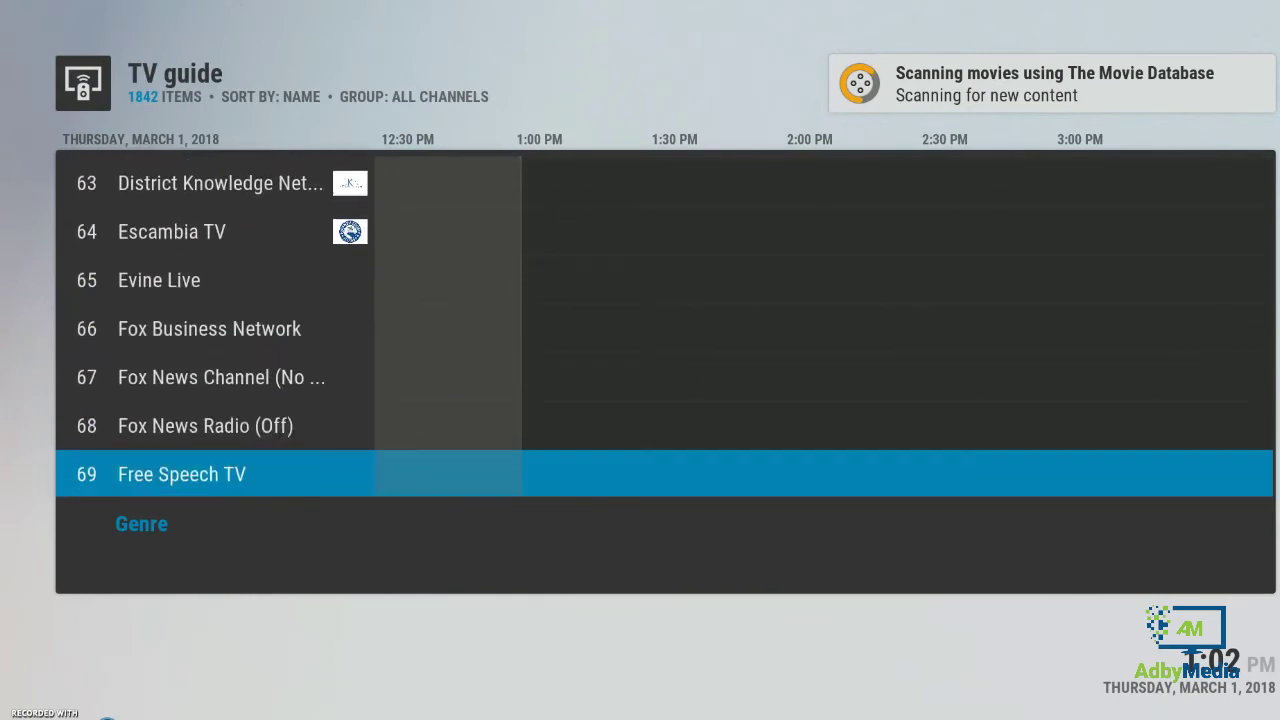
pyautogui.press('Down')
pyautogui.press('Down')
pyautogui.press('Up')
pyautogui.press('Up')
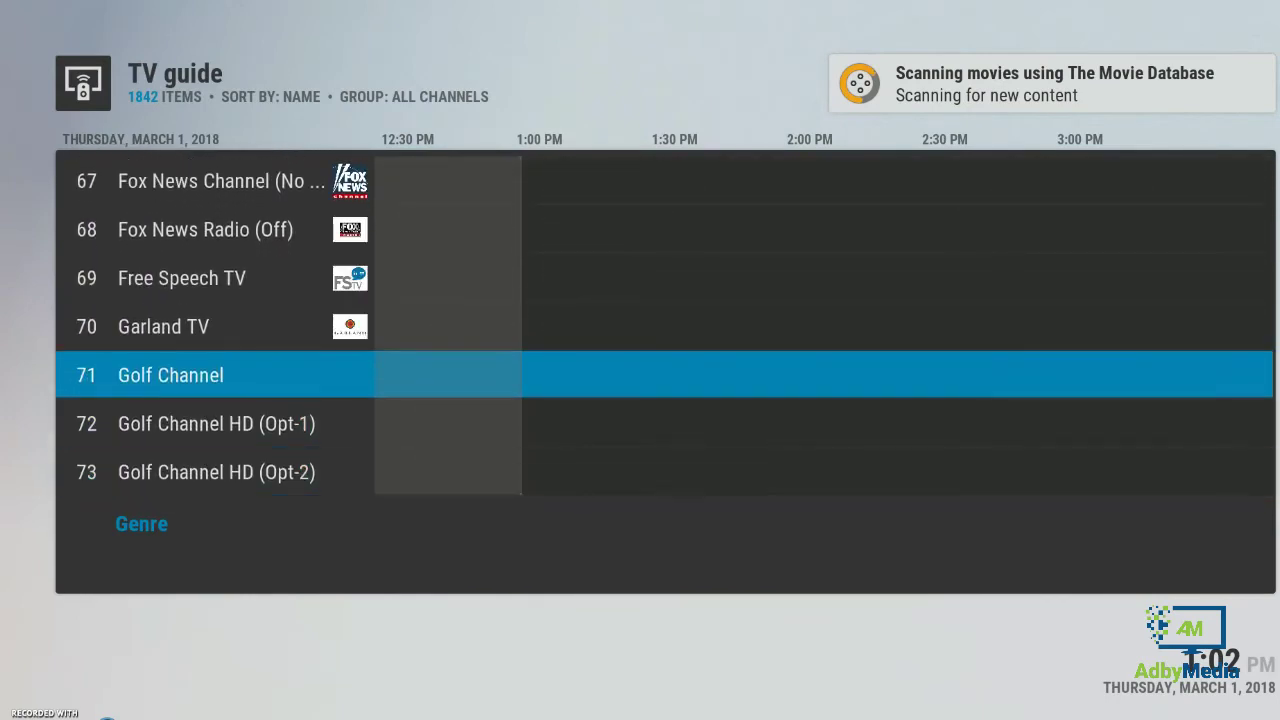
# - Play the Golf Channel from the TV guide, and return to the home screen after the preview
pyautogui.press('Return')
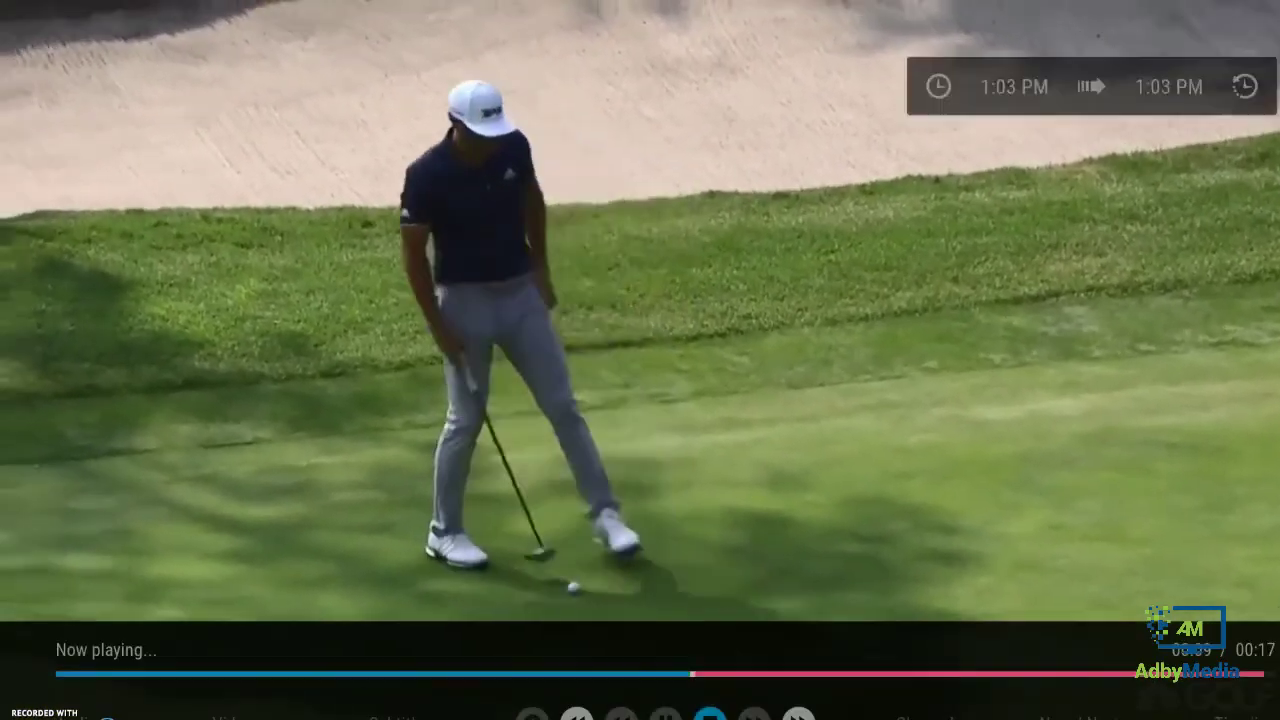
pyautogui.press('Escape')
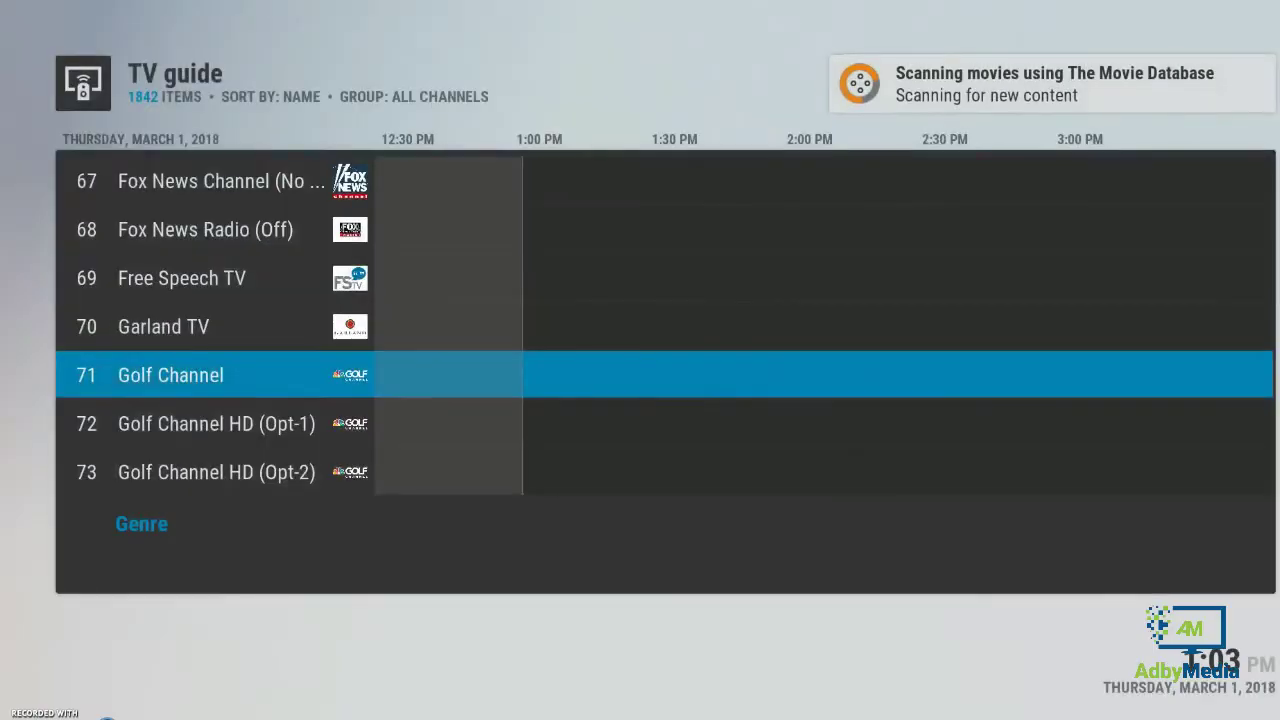
pyautogui.press('Escape')
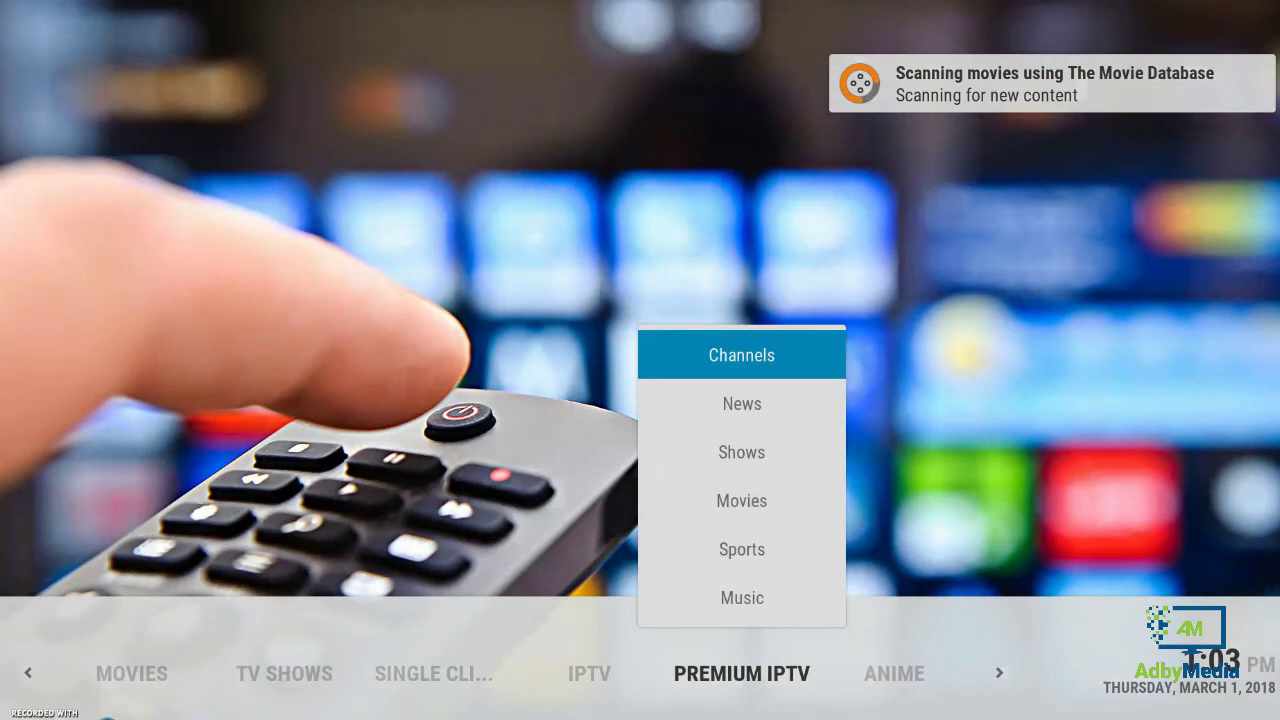
# - Look through the Premium IPTV submenu from News down to Music
pyautogui.press('Down')
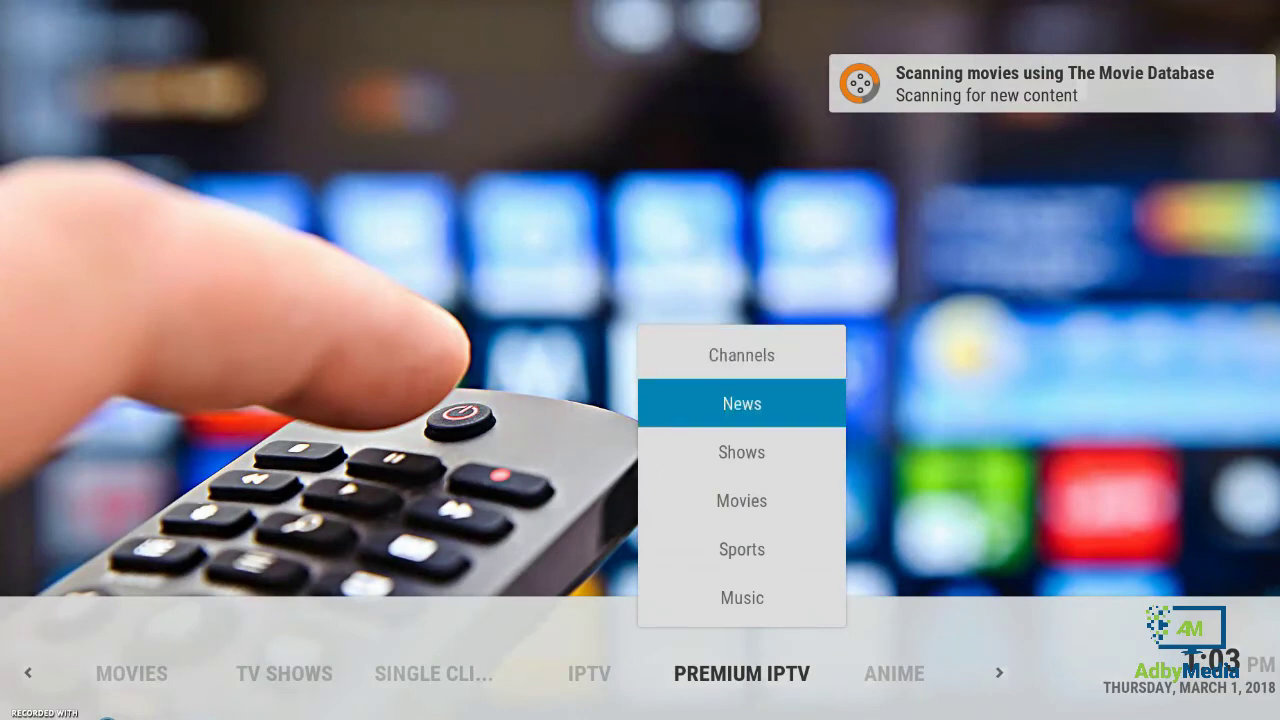
pyautogui.press('Down')
pyautogui.press('Down')
pyautogui.press('Down')
pyautogui.press('Down')
pyautogui.press('Down')
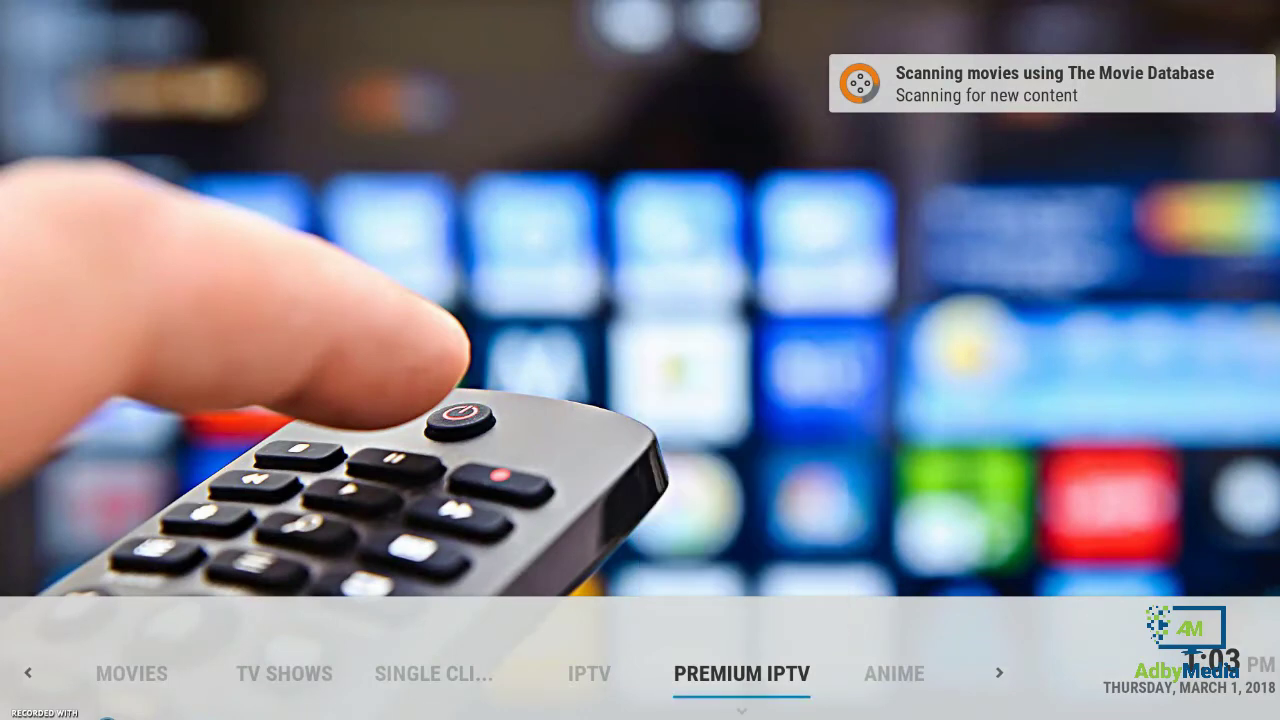
# - Browse the home screen categories from Anime through Freeview AU, Radio, Search and Apps around to Movies
pyautogui.press('Right')
pyautogui.press('Right')
pyautogui.press('Right')
pyautogui.press('Left')
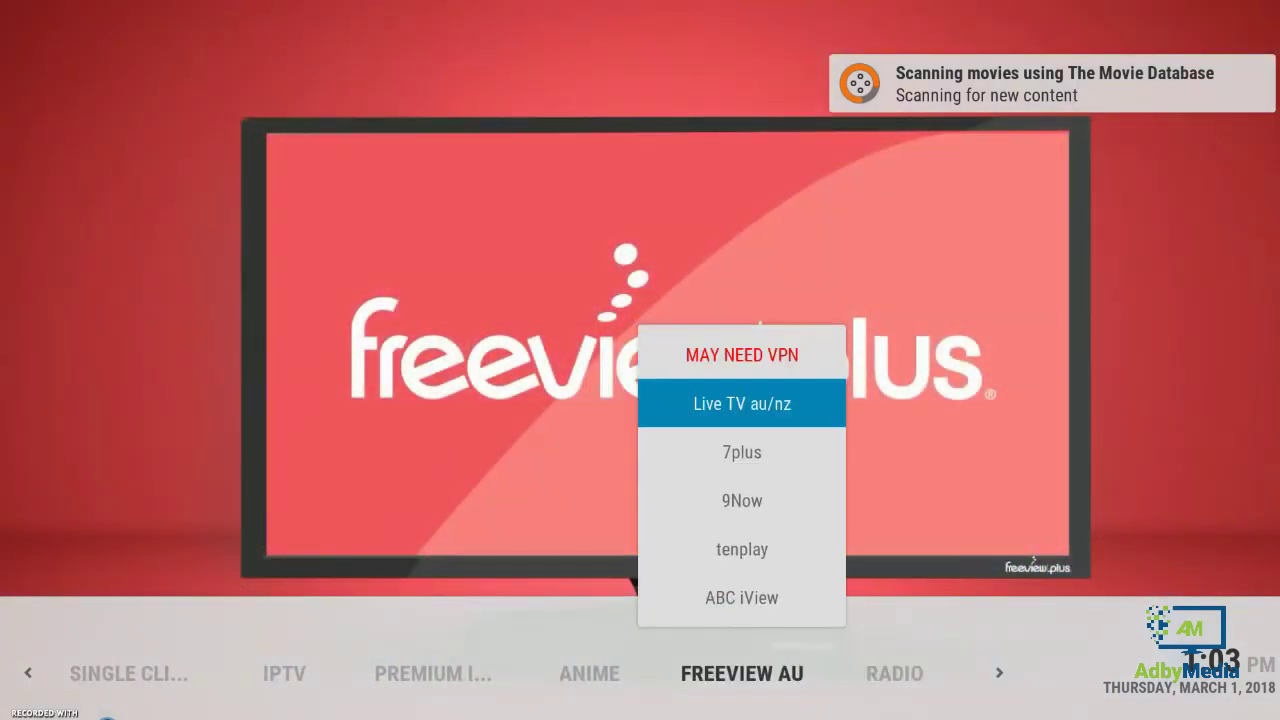
pyautogui.press('Right')
pyautogui.press('Right')
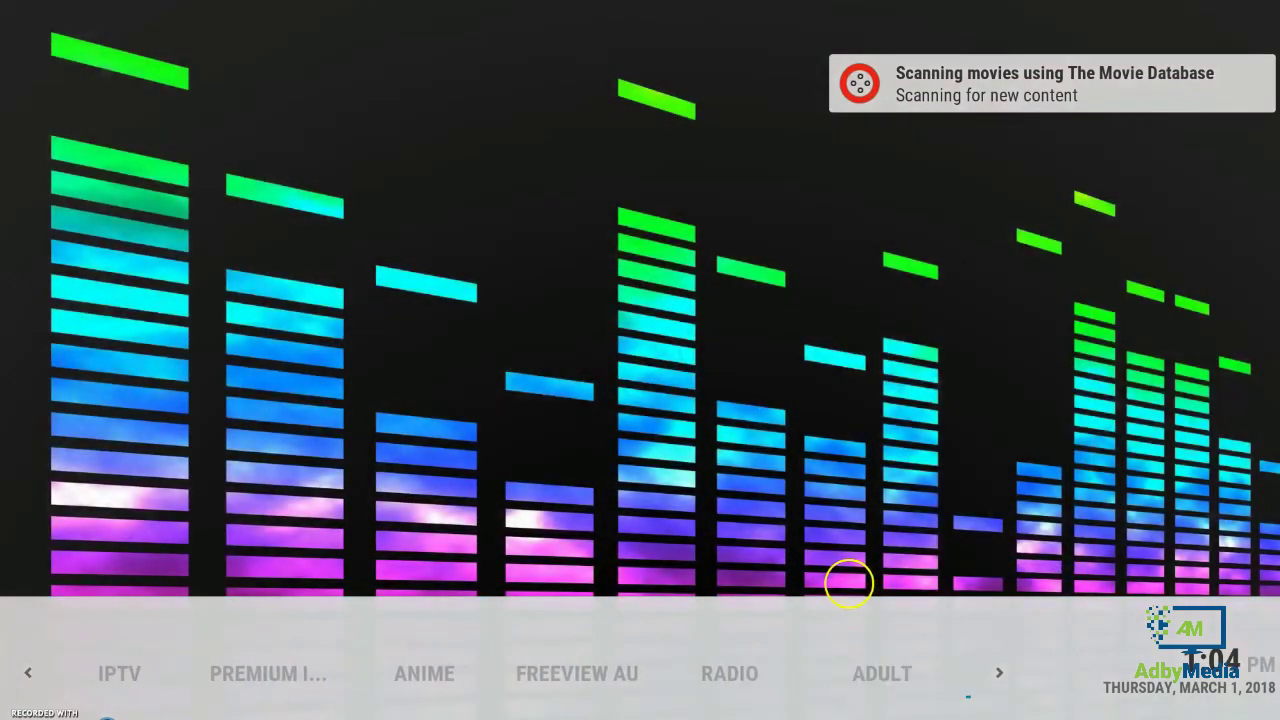
pyautogui.press('Right')
pyautogui.press('Right')
pyautogui.press('Right')
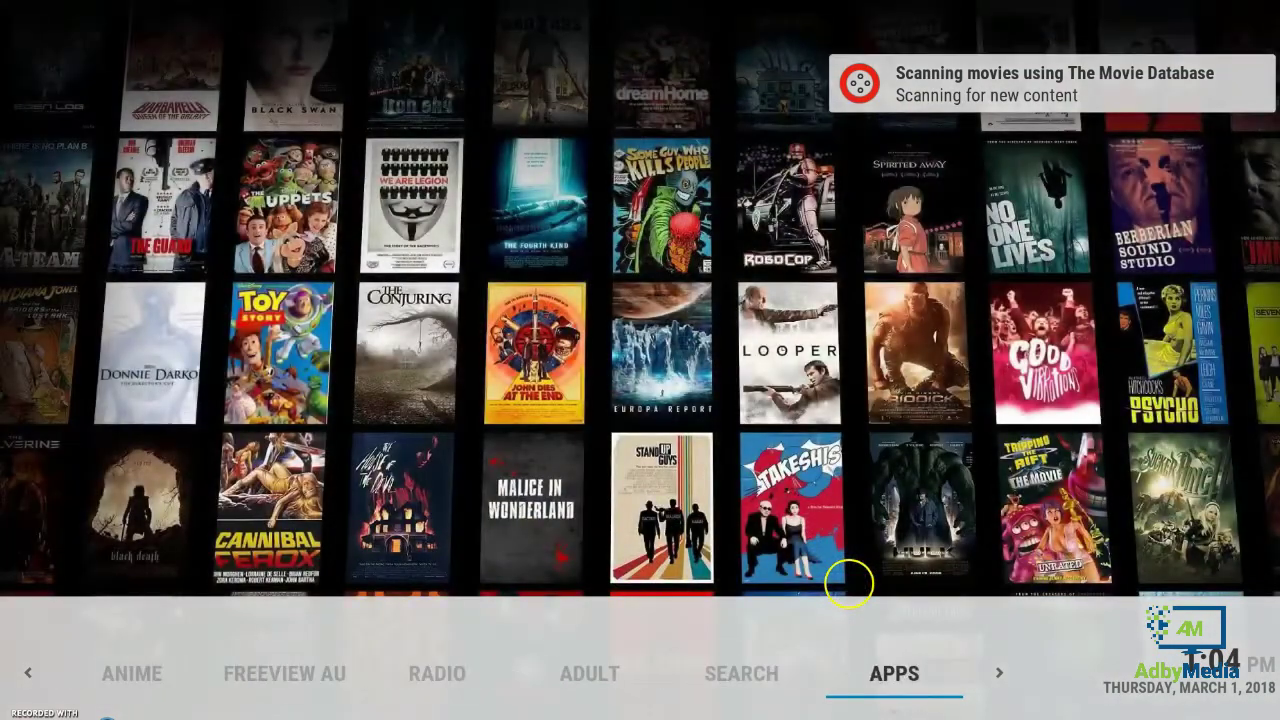
pyautogui.press('Left')
pyautogui.press('Right')
pyautogui.press('Right')
pyautogui.press('Right')
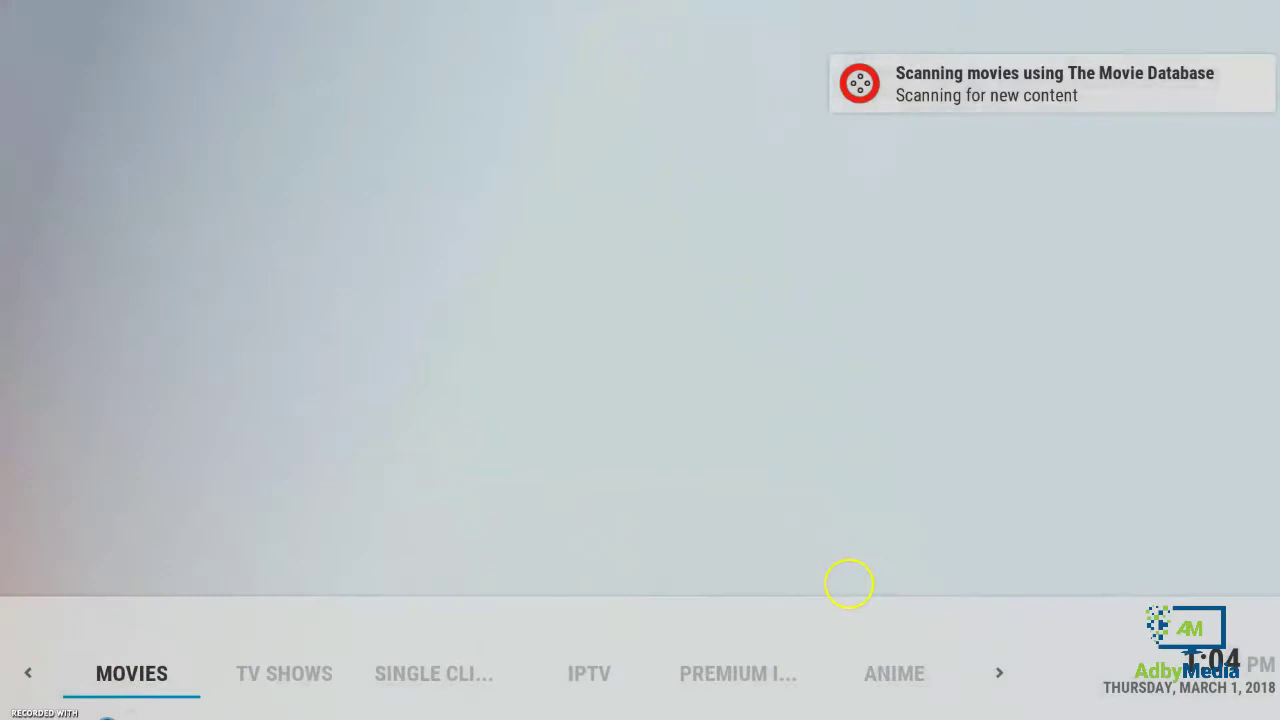
# - Open Incursion's TV show listings from the TV Shows category and list the Most Popular shows
pyautogui.press('Right')
pyautogui.press('Left')
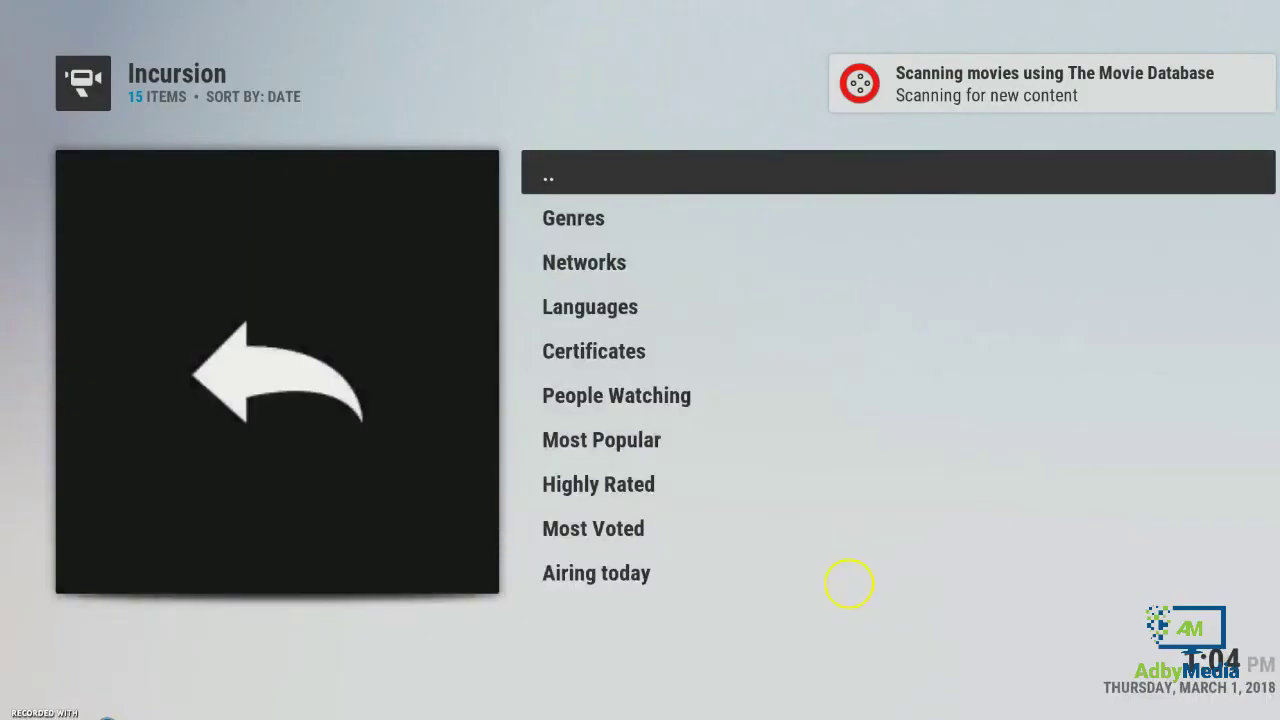
pyautogui.press('Down')
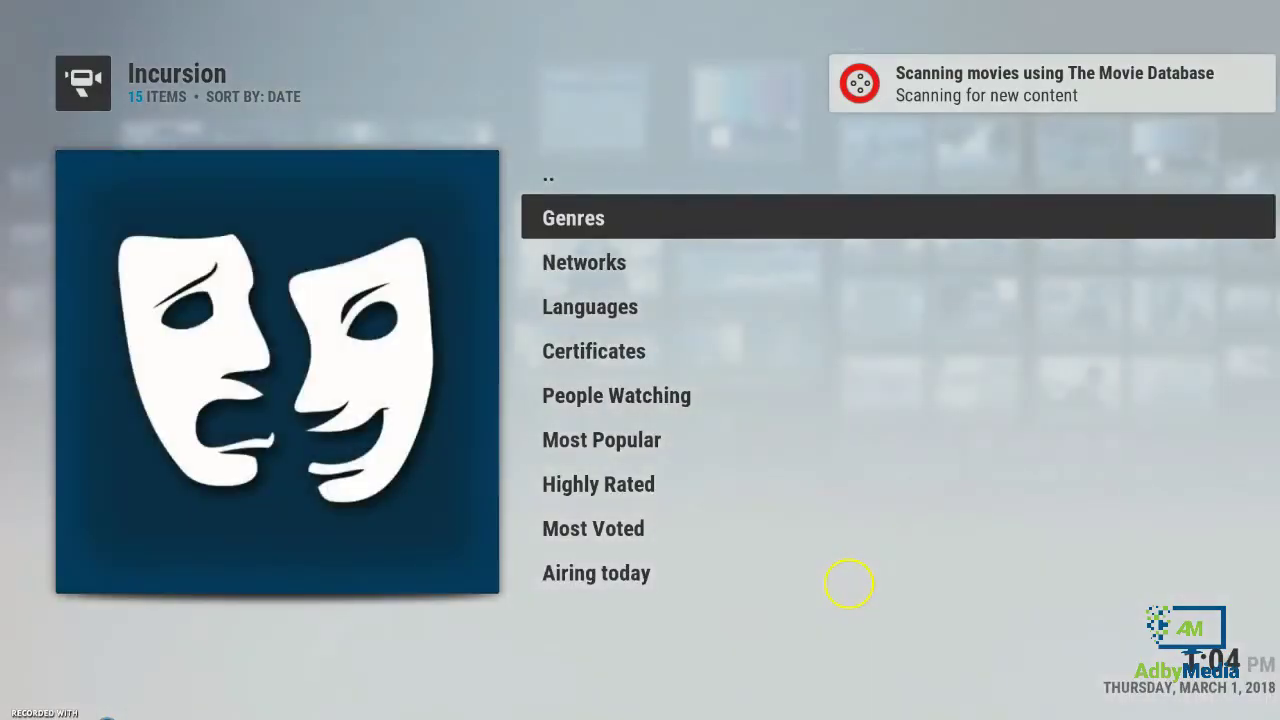
pyautogui.press('Down')
pyautogui.press('Down')
pyautogui.press('Down')
pyautogui.press('Down')
pyautogui.press('Down')
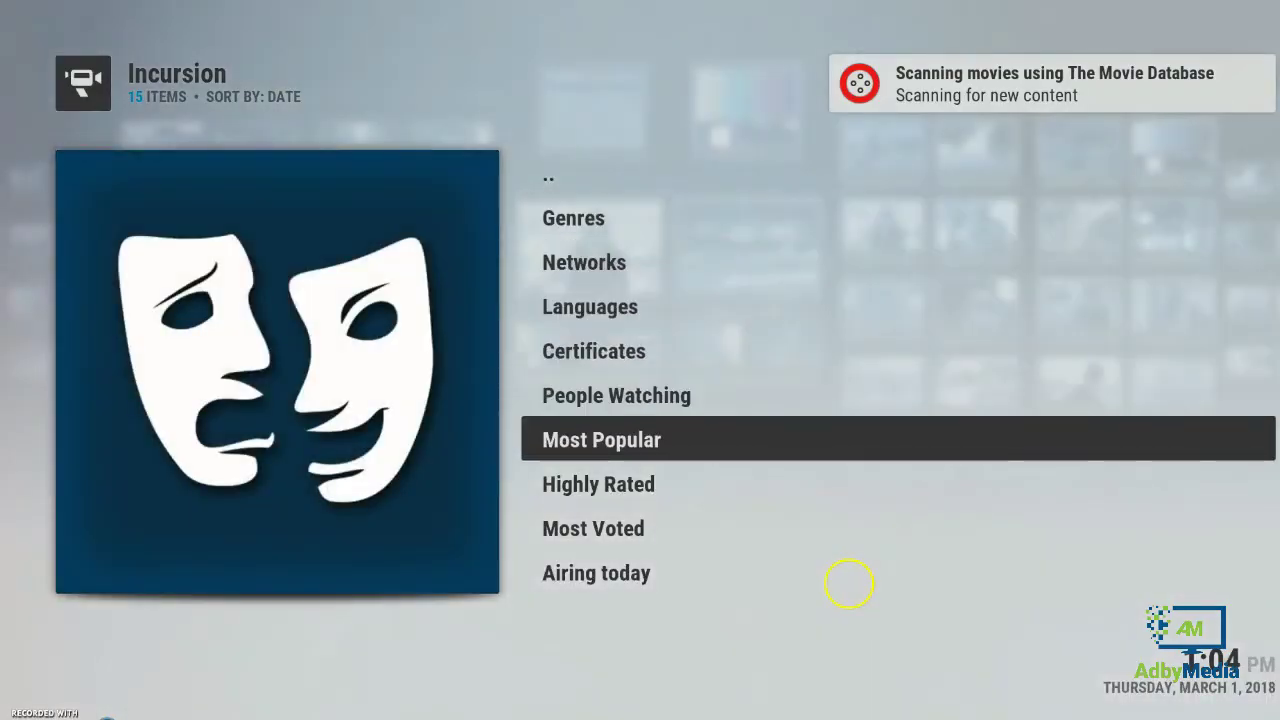
pyautogui.press('Return')
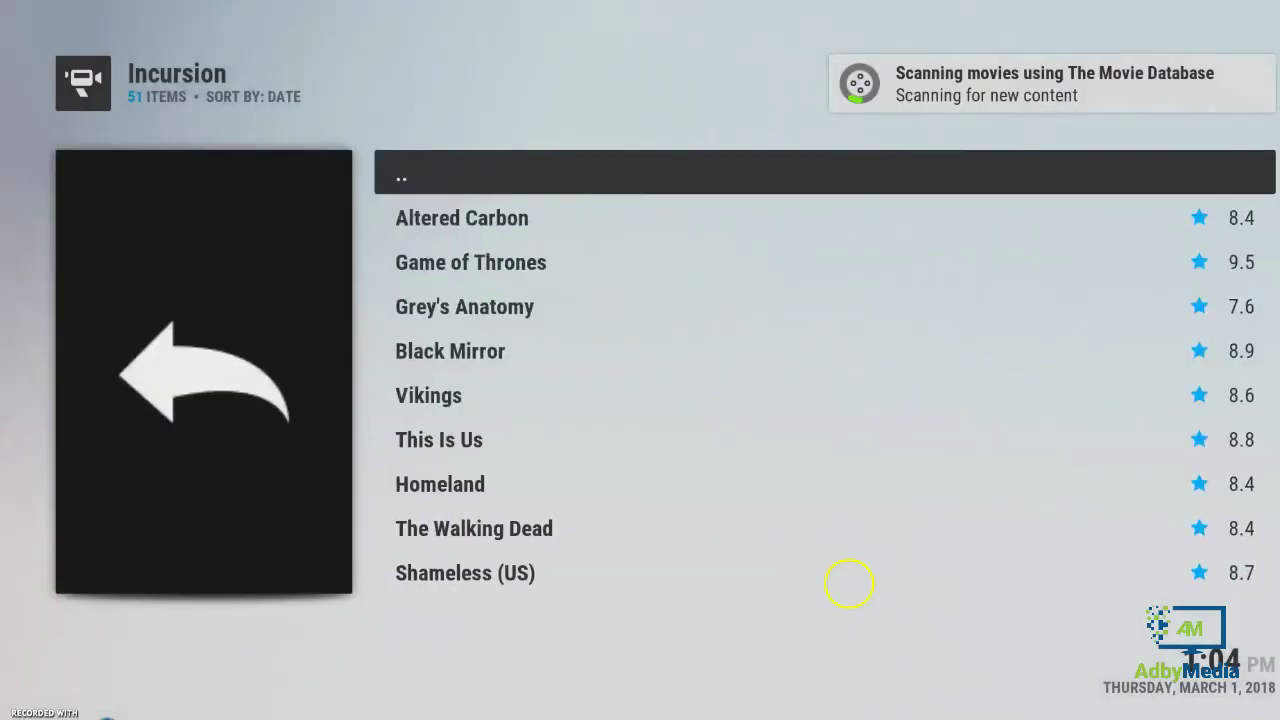
# - Find Star Trek: Discovery in the Most Popular list and open its Season 1 episodes
pyautogui.press('Down')
pyautogui.press('Down')
pyautogui.press('Down')
pyautogui.press('Down')
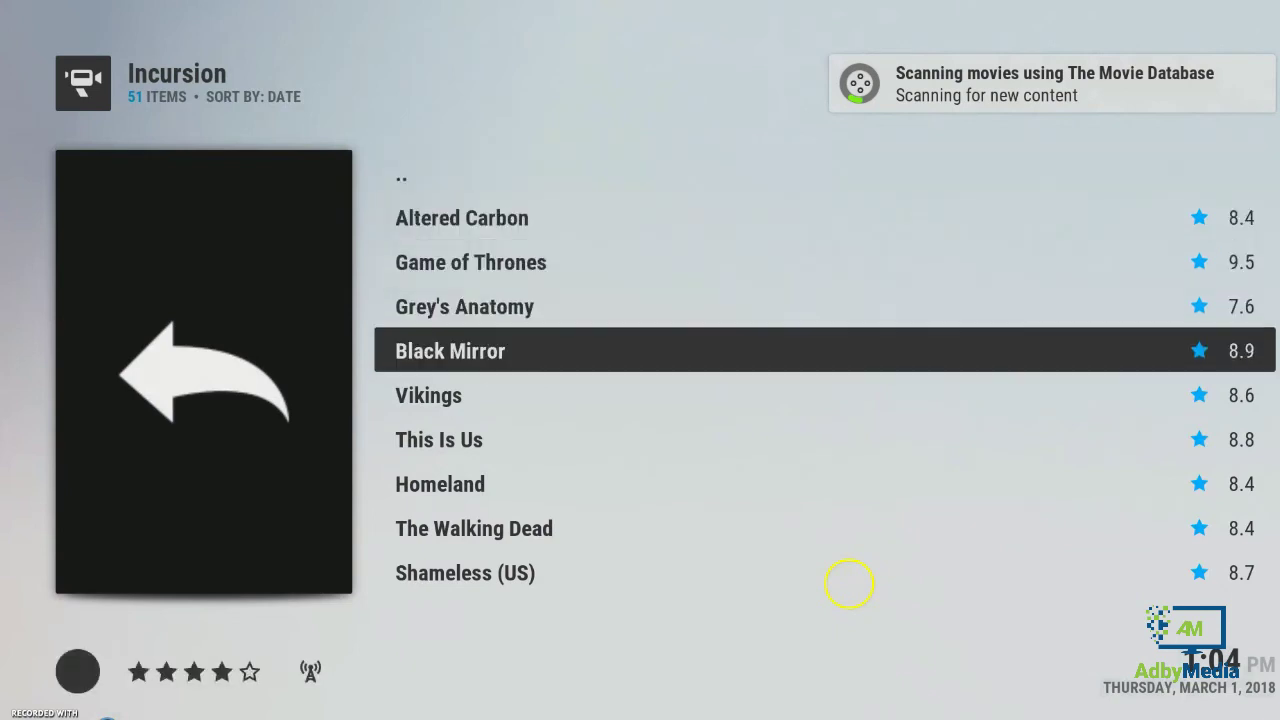
pyautogui.press('Down')
pyautogui.press('Down')
pyautogui.press('Down')
pyautogui.press('Down')
pyautogui.press('Down')
pyautogui.press('Down')
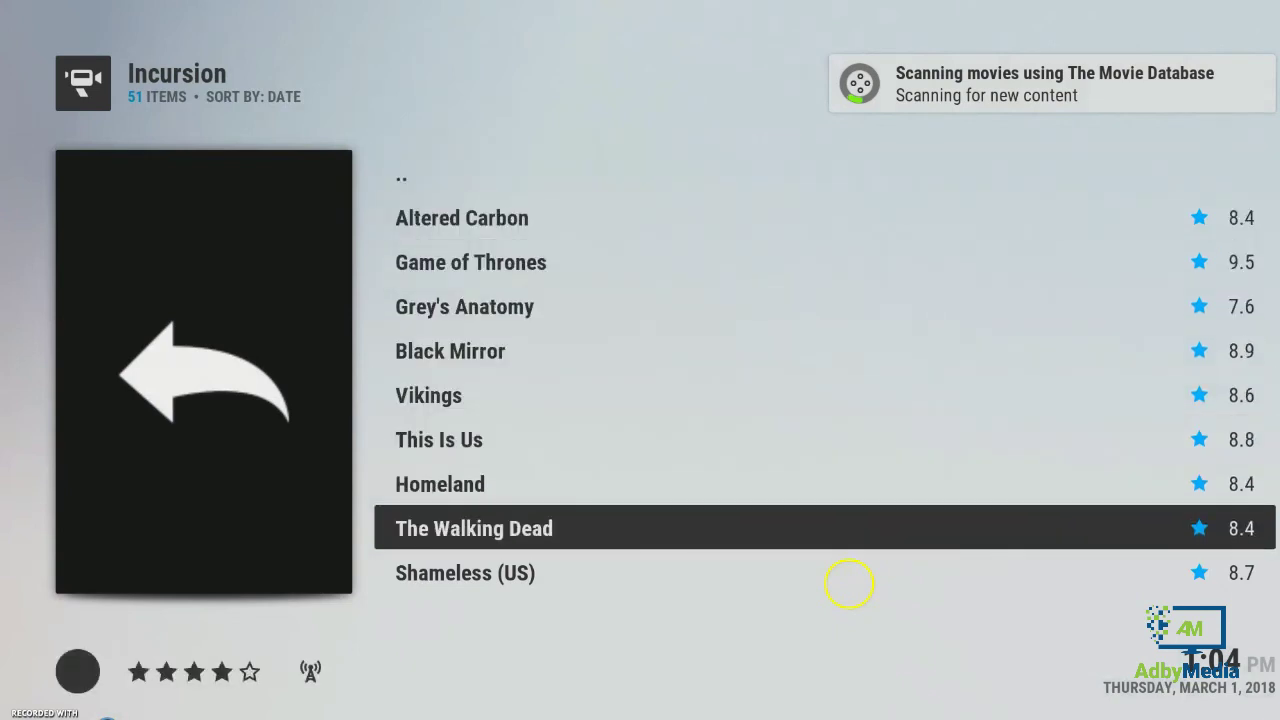
pyautogui.press('Down')
pyautogui.press('Down')
pyautogui.press('Down')
pyautogui.press('Down')
pyautogui.press('Up')
pyautogui.press('Up')
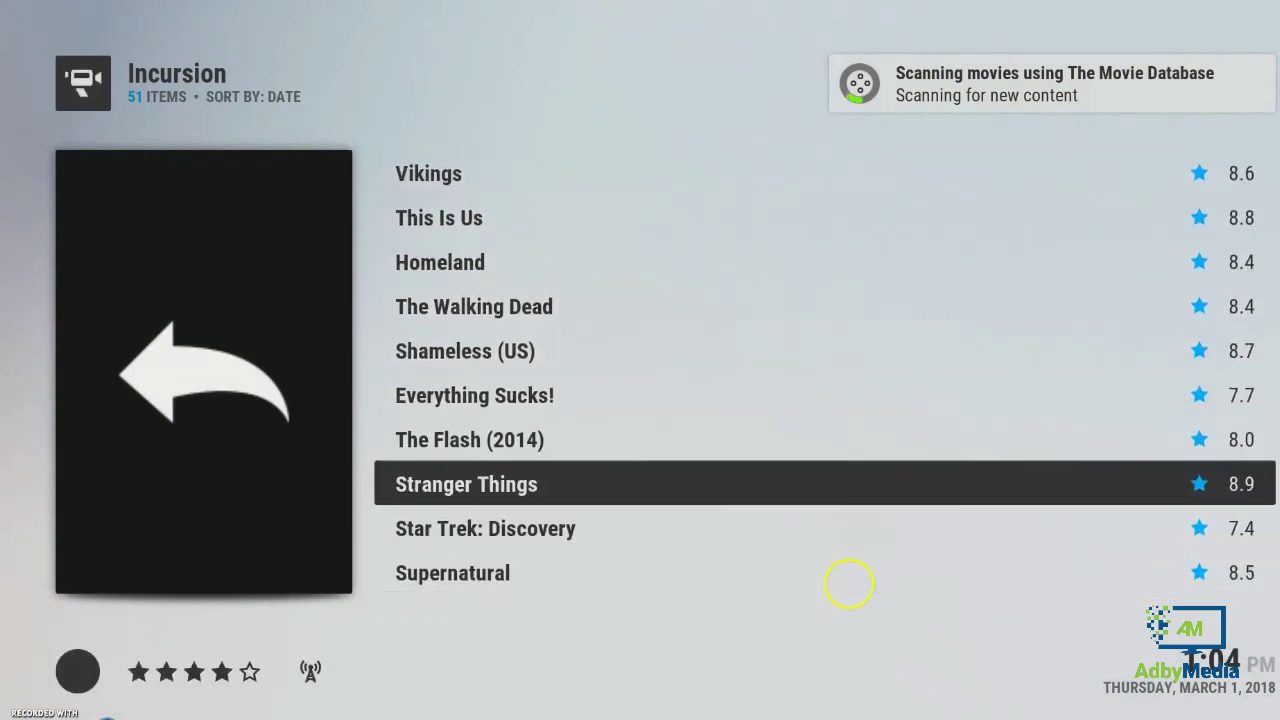
pyautogui.press('Down')
pyautogui.press('Return')
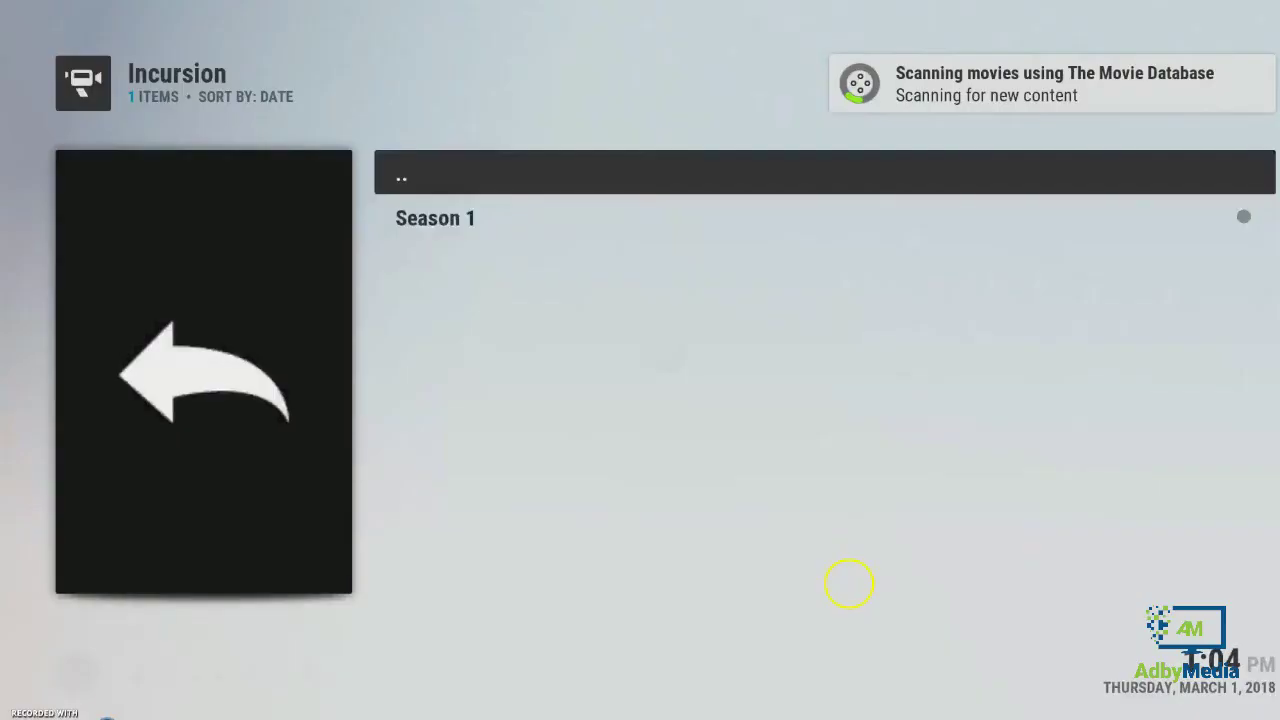
pyautogui.press('Down')
pyautogui.press('Return')
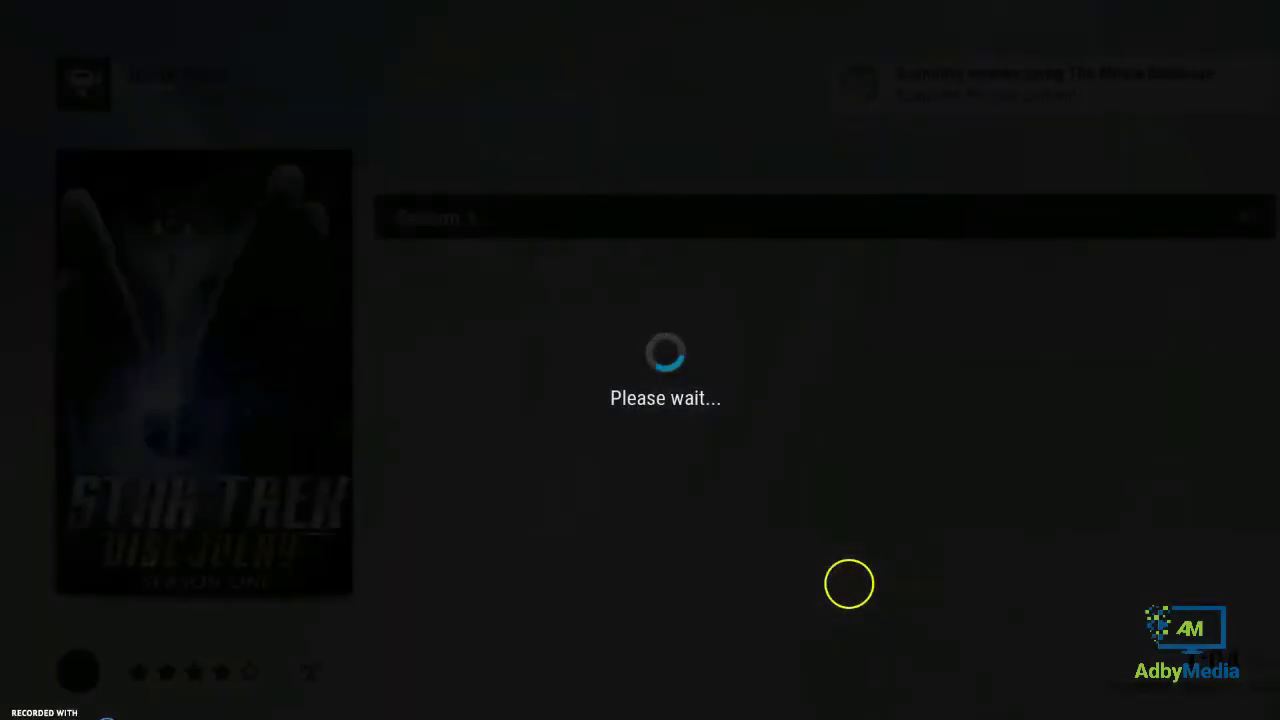
# - Select episode 1x05, Choose Your Pain, and start searching for its streams
pyautogui.press('Down')
pyautogui.press('Down')
pyautogui.press('Down')
pyautogui.press('Down')
pyautogui.press('Down')
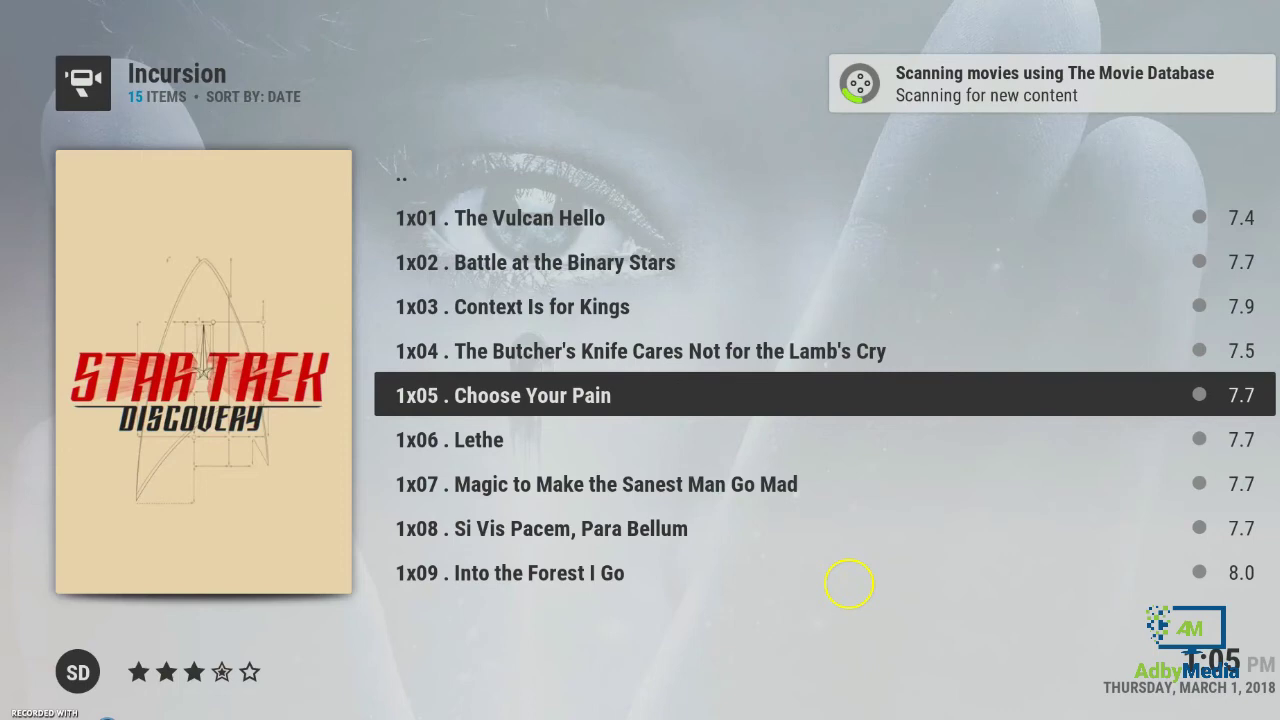
pyautogui.press('Up')
pyautogui.press('Down')
pyautogui.press('Return')
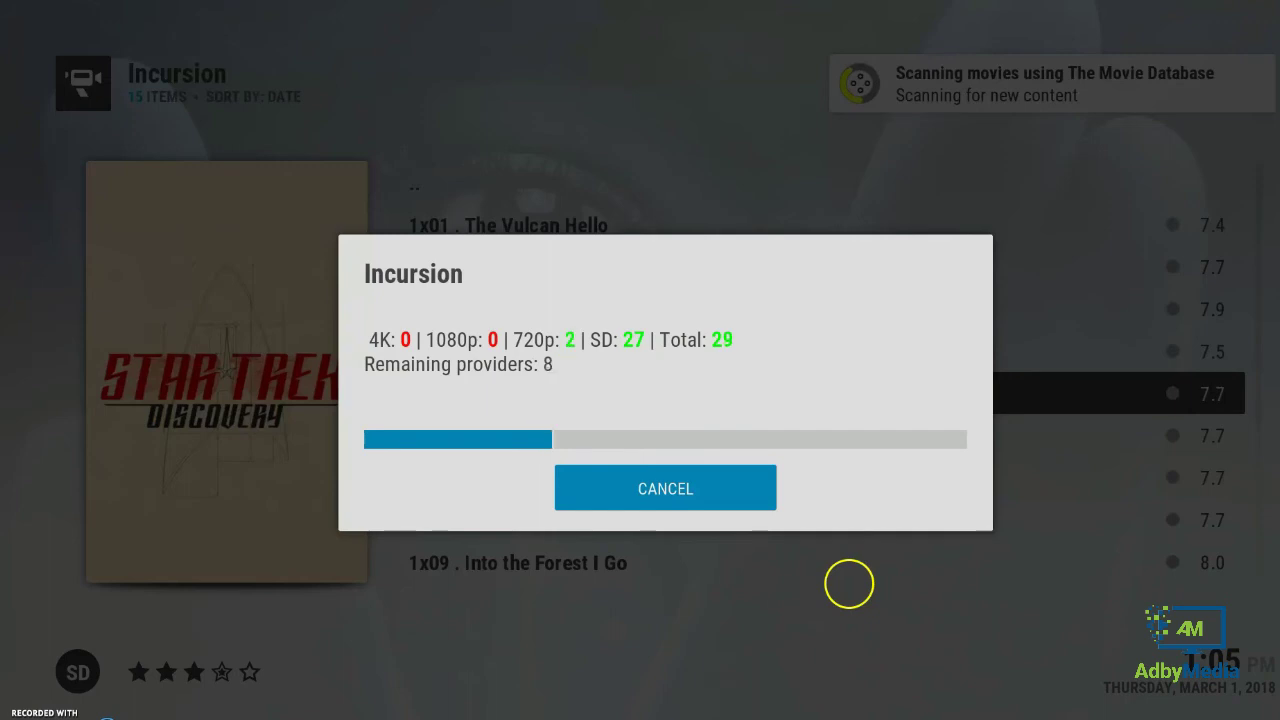
# - Stop the provider search early and play the first source, the SHOWBOX CDN 720P MP4 stream
pyautogui.press('Return')
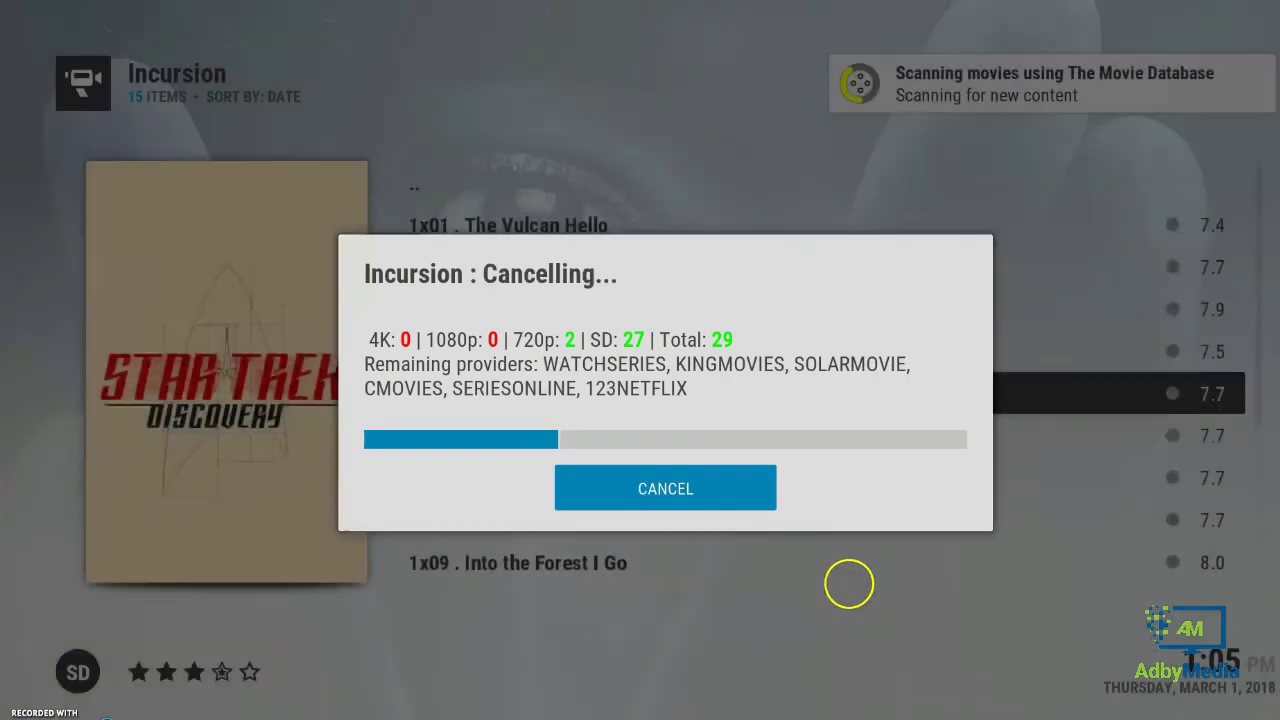
pyautogui.press('Return')
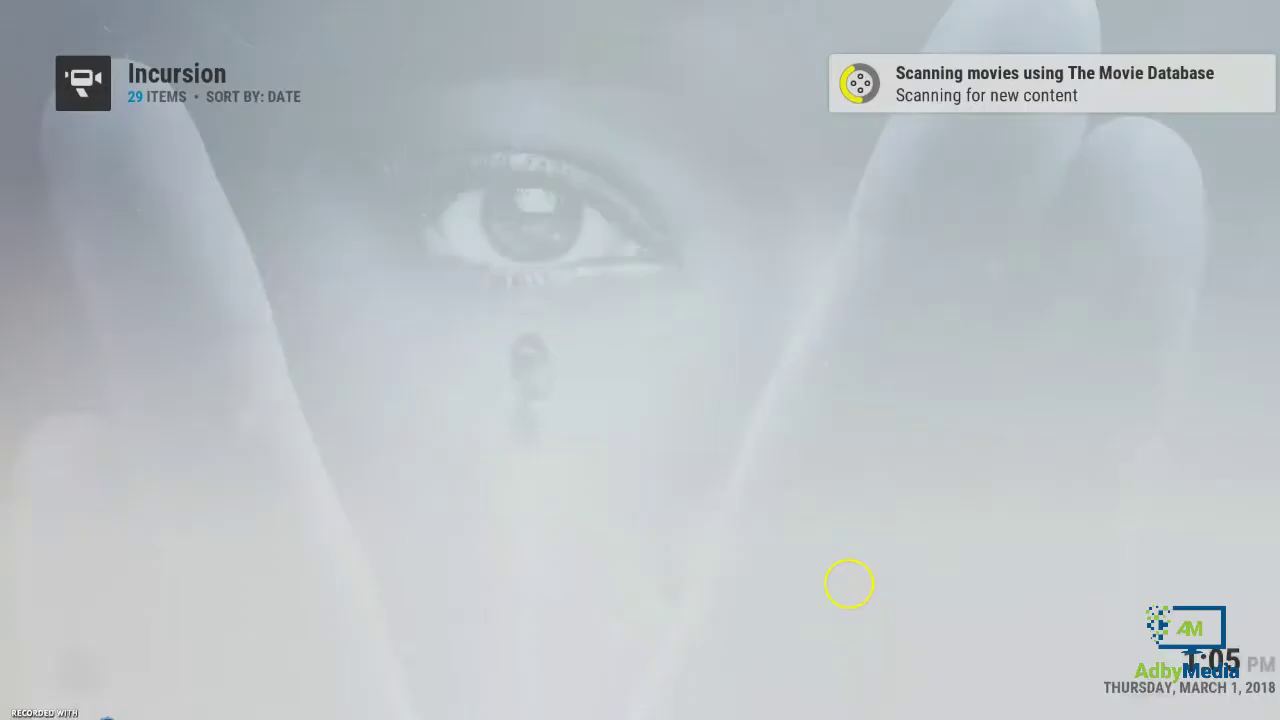
pyautogui.press('Down')
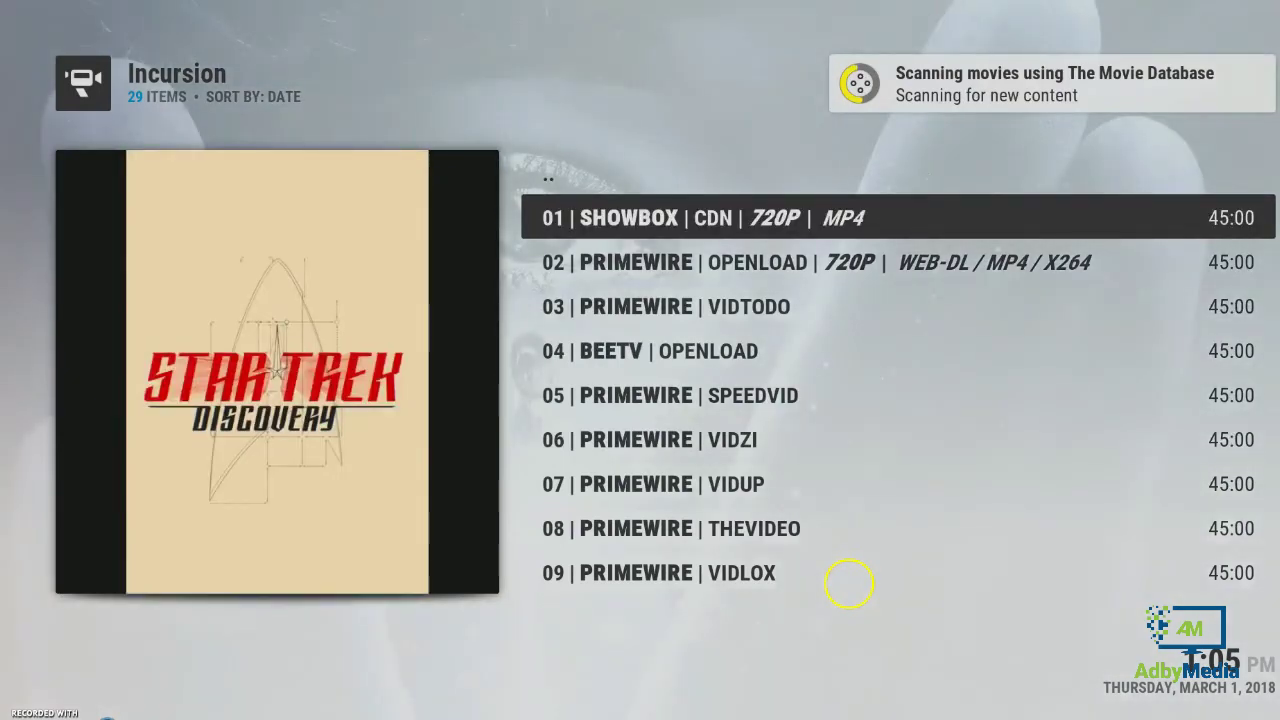
pyautogui.press('Return')
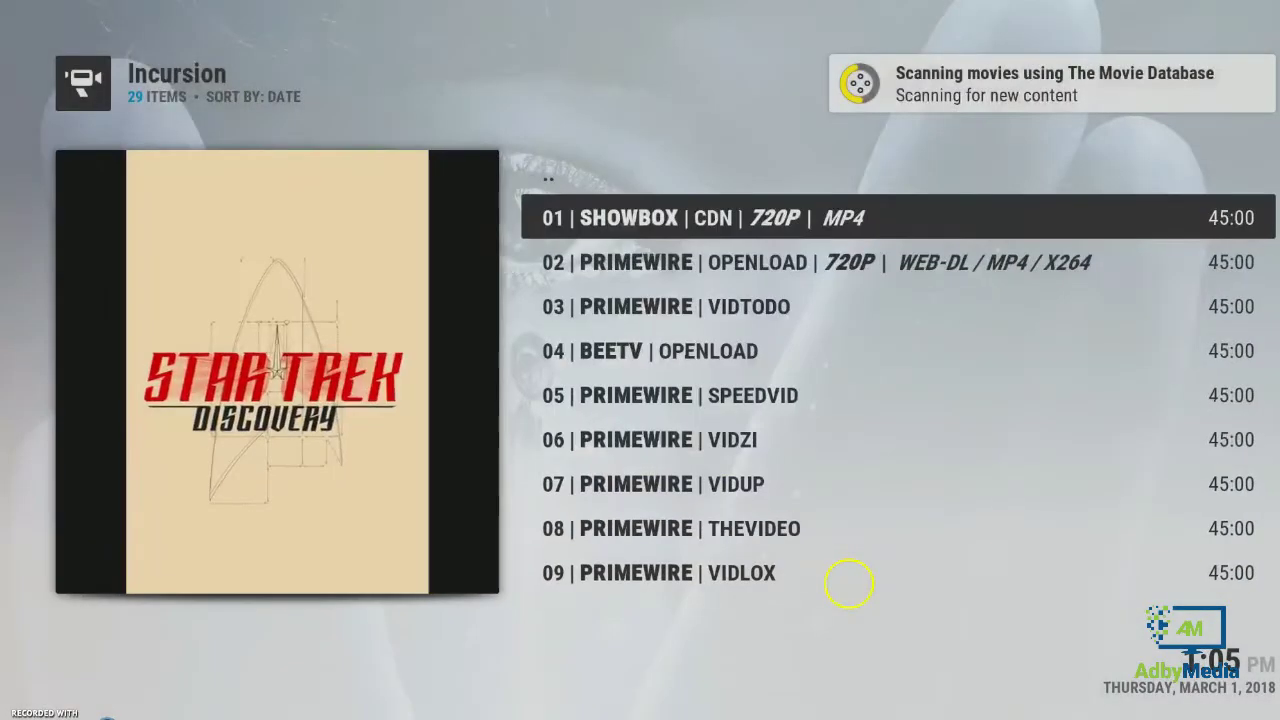